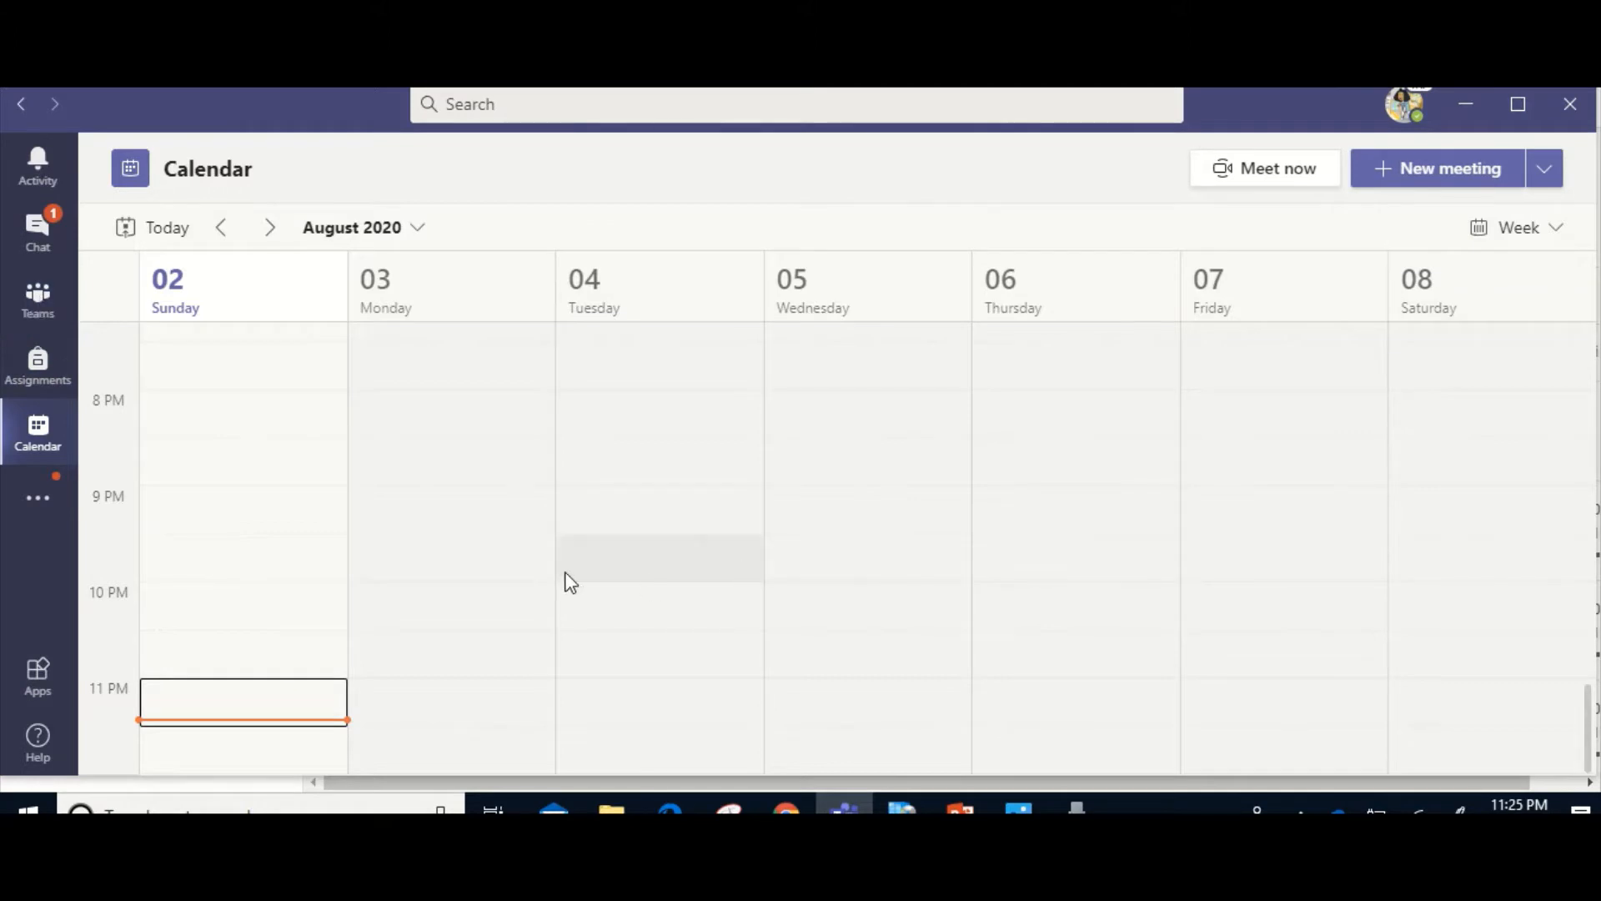
Advance the calendar to the week of August 9–15, 2020.
{"action": "scroll", "coordinate": [560, 588], "scroll_direction": "up", "scroll_amount": 3}
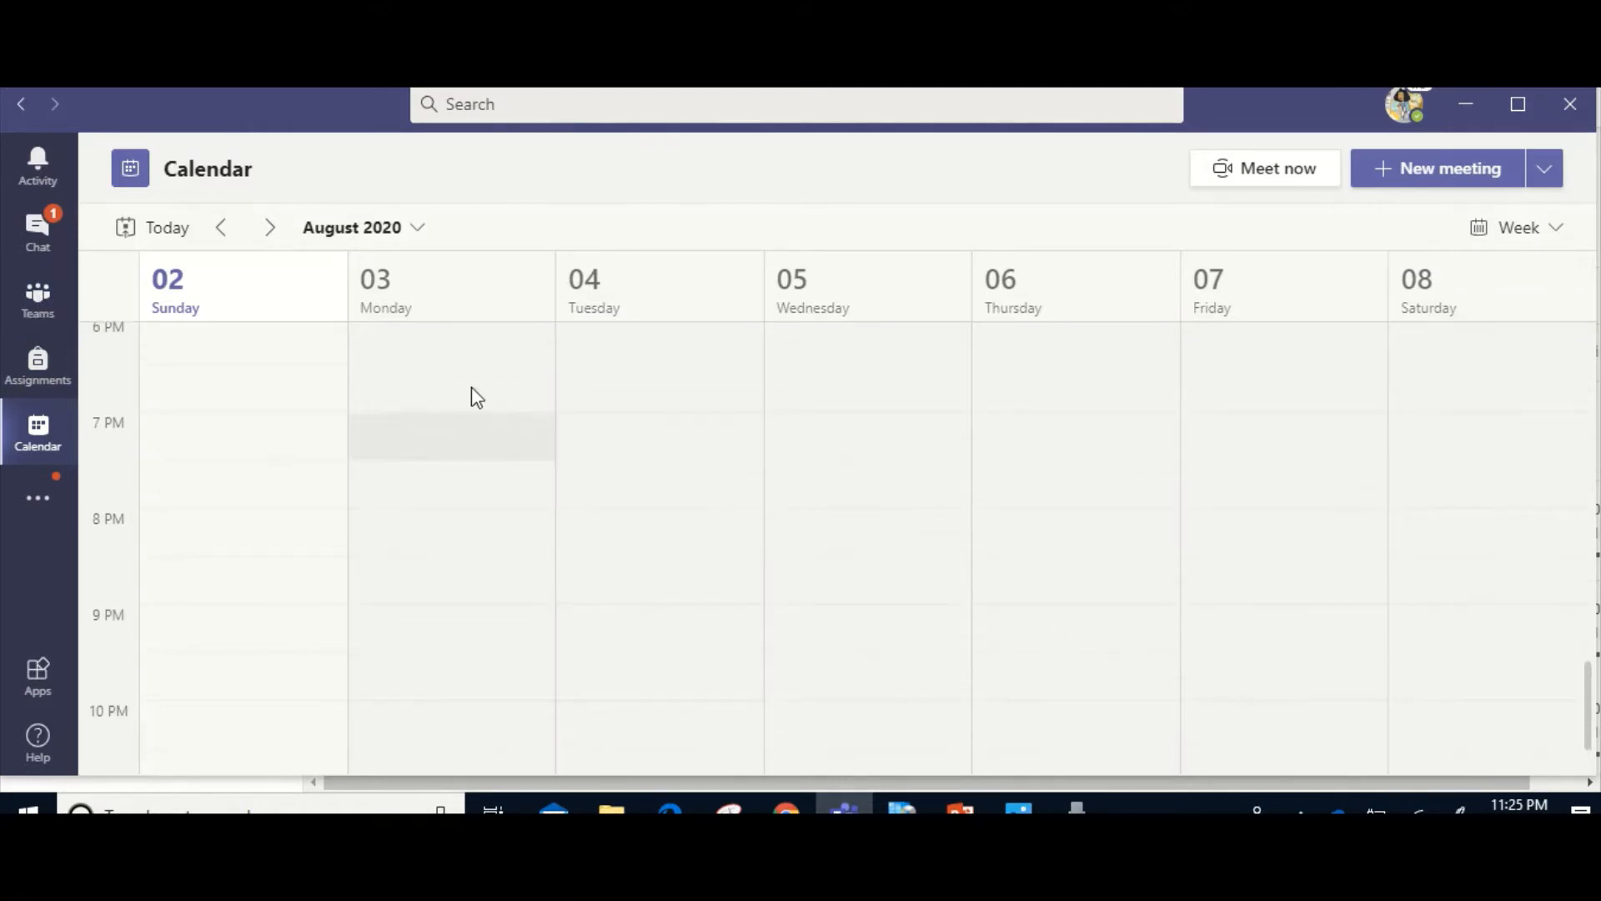
{"action": "left_click", "coordinate": [269, 227]}
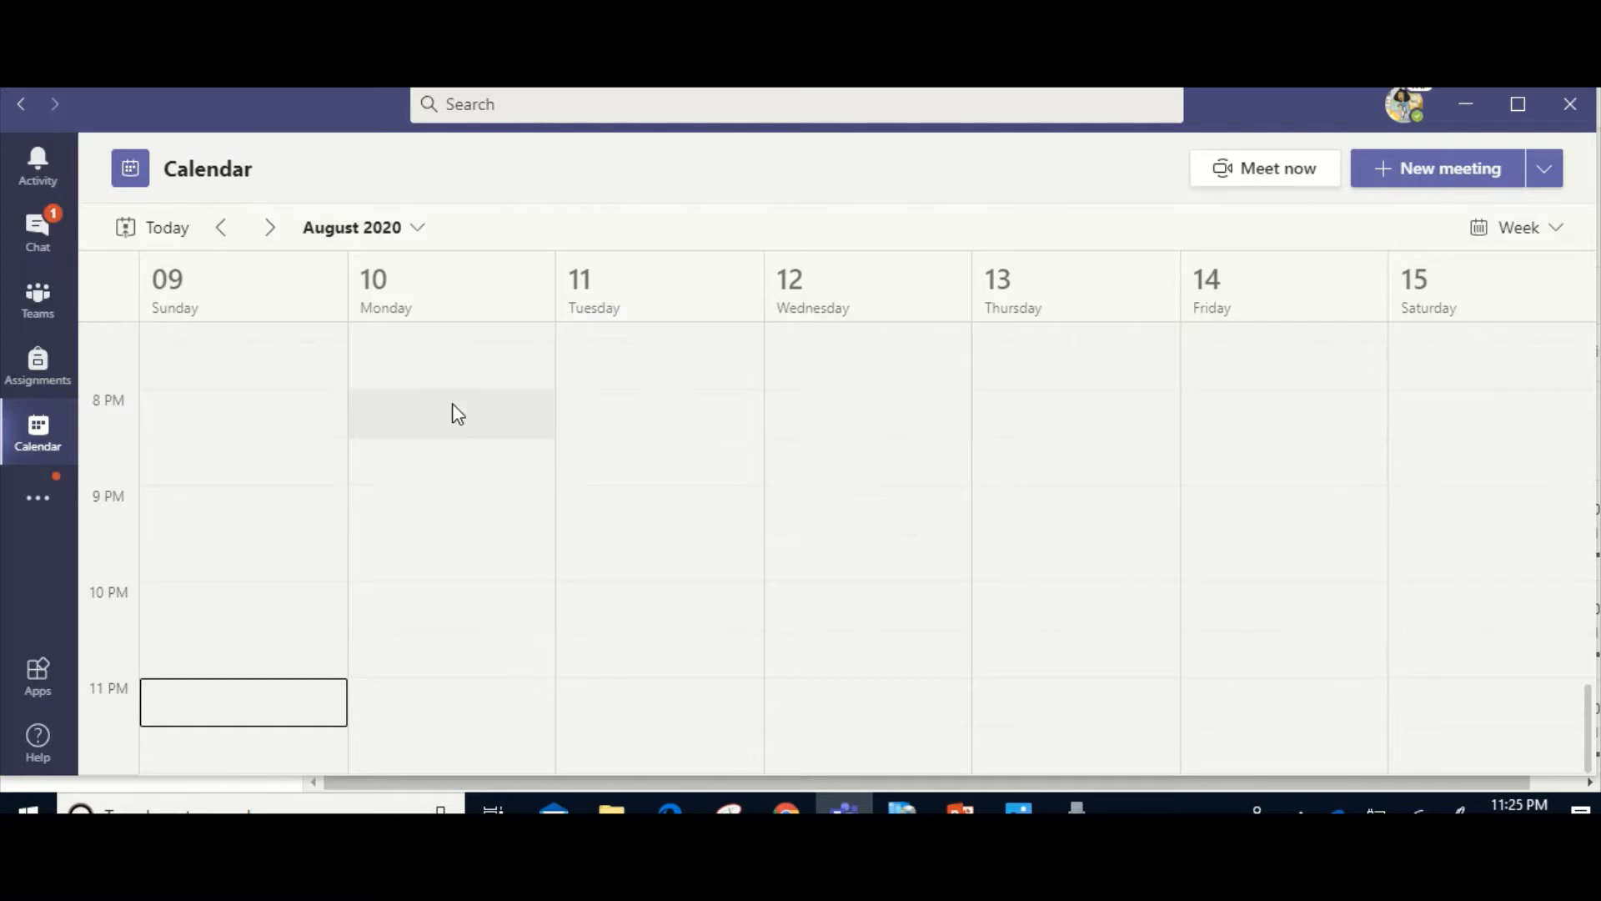
{"action": "scroll", "coordinate": [554, 569], "scroll_direction": "up", "scroll_amount": 1}
{"action": "scroll", "coordinate": [518, 538], "scroll_direction": "up", "scroll_amount": 1}
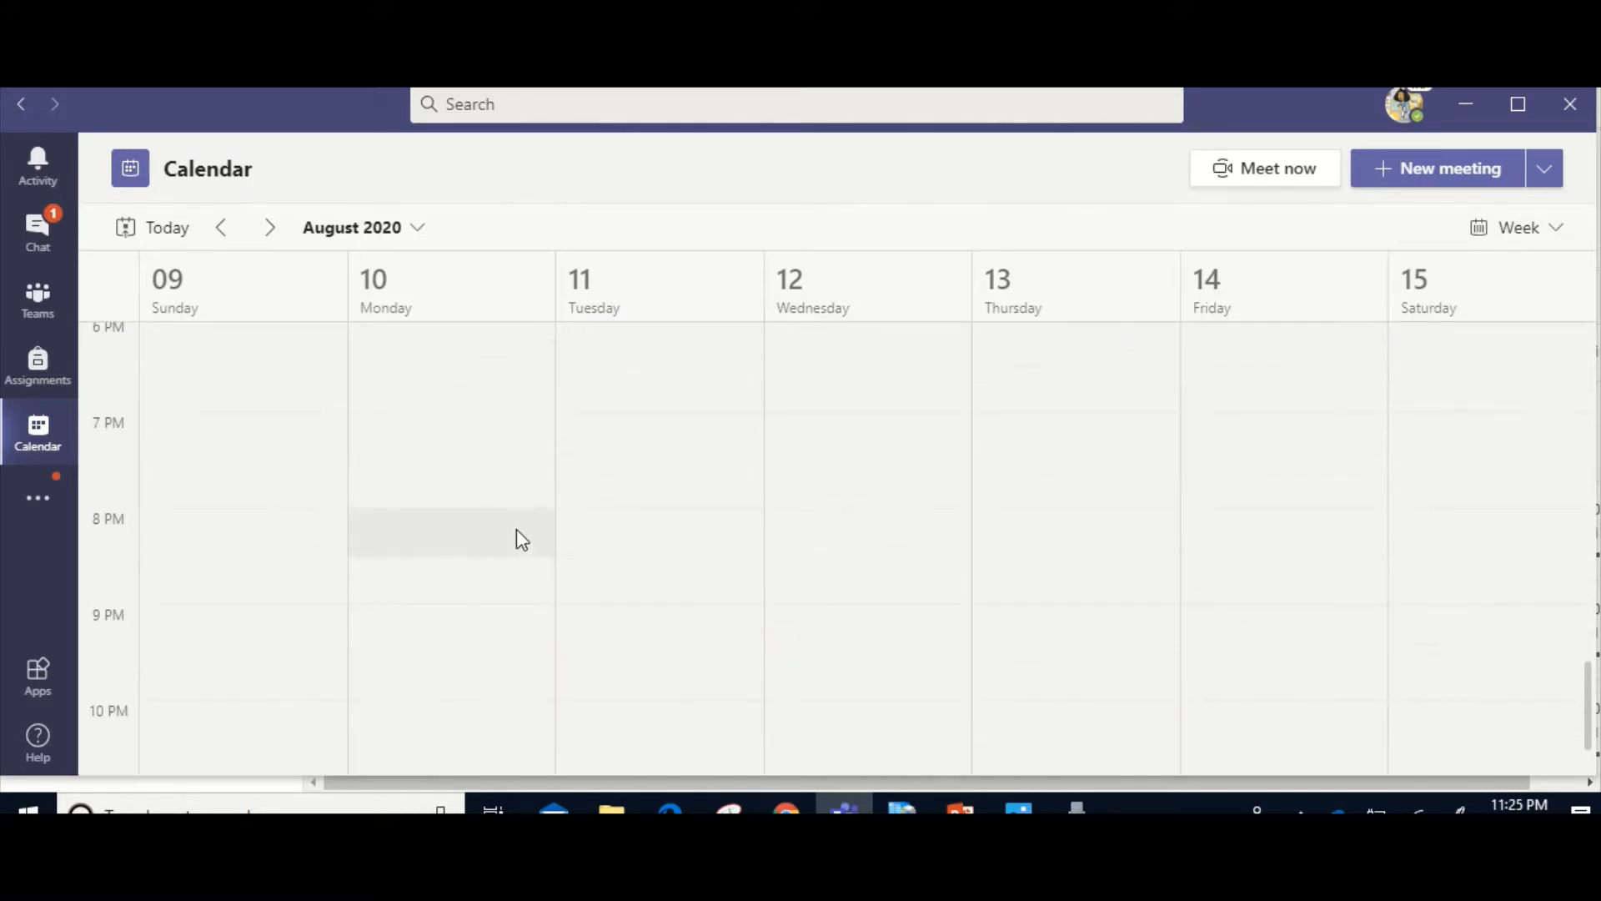
{"action": "left_click", "coordinate": [437, 432]}
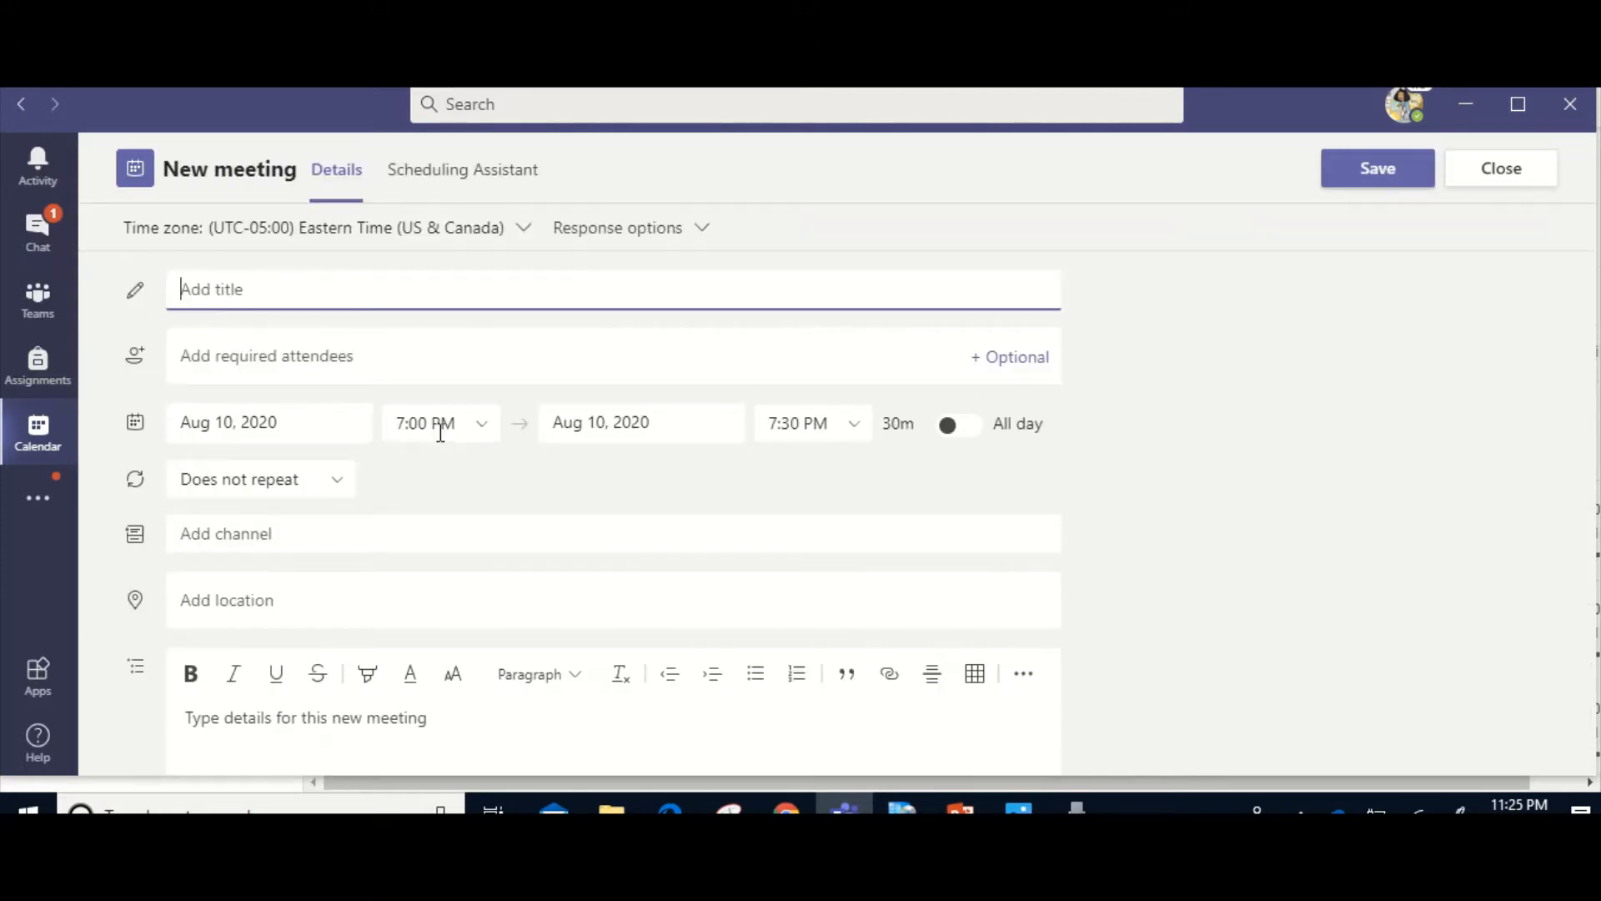
{"action": "left_click", "coordinate": [1474, 171]}
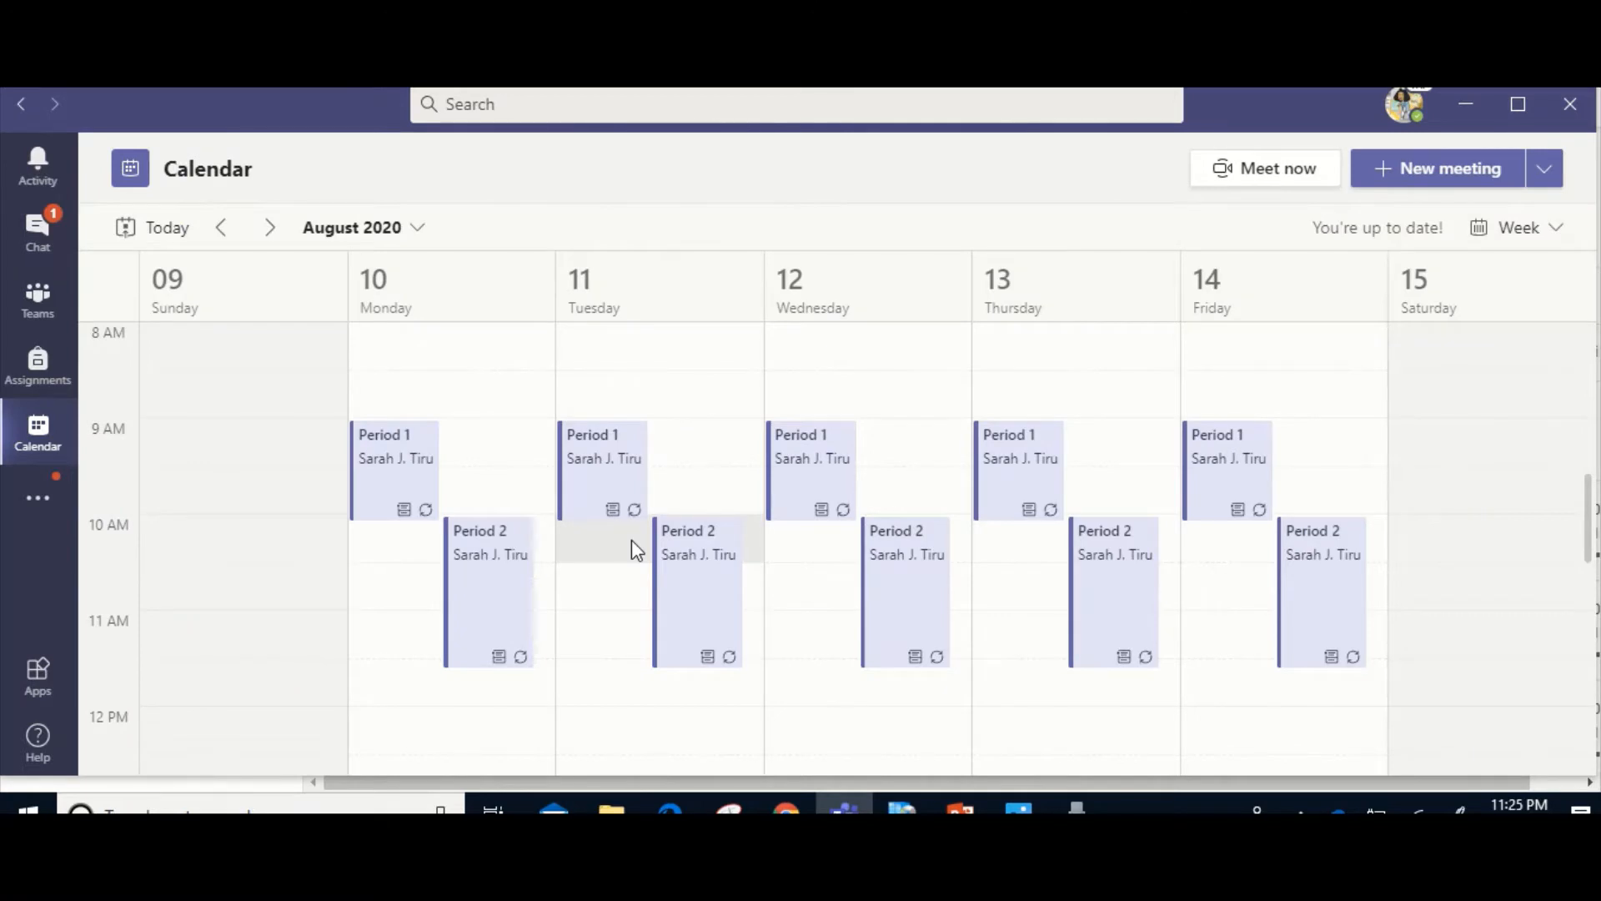
Start a new meeting on Tuesday, Aug 11, 2020 at 6:00 PM and set its end time to 6:38 PM.
{"action": "scroll", "coordinate": [632, 542], "scroll_direction": "down", "scroll_amount": 7}
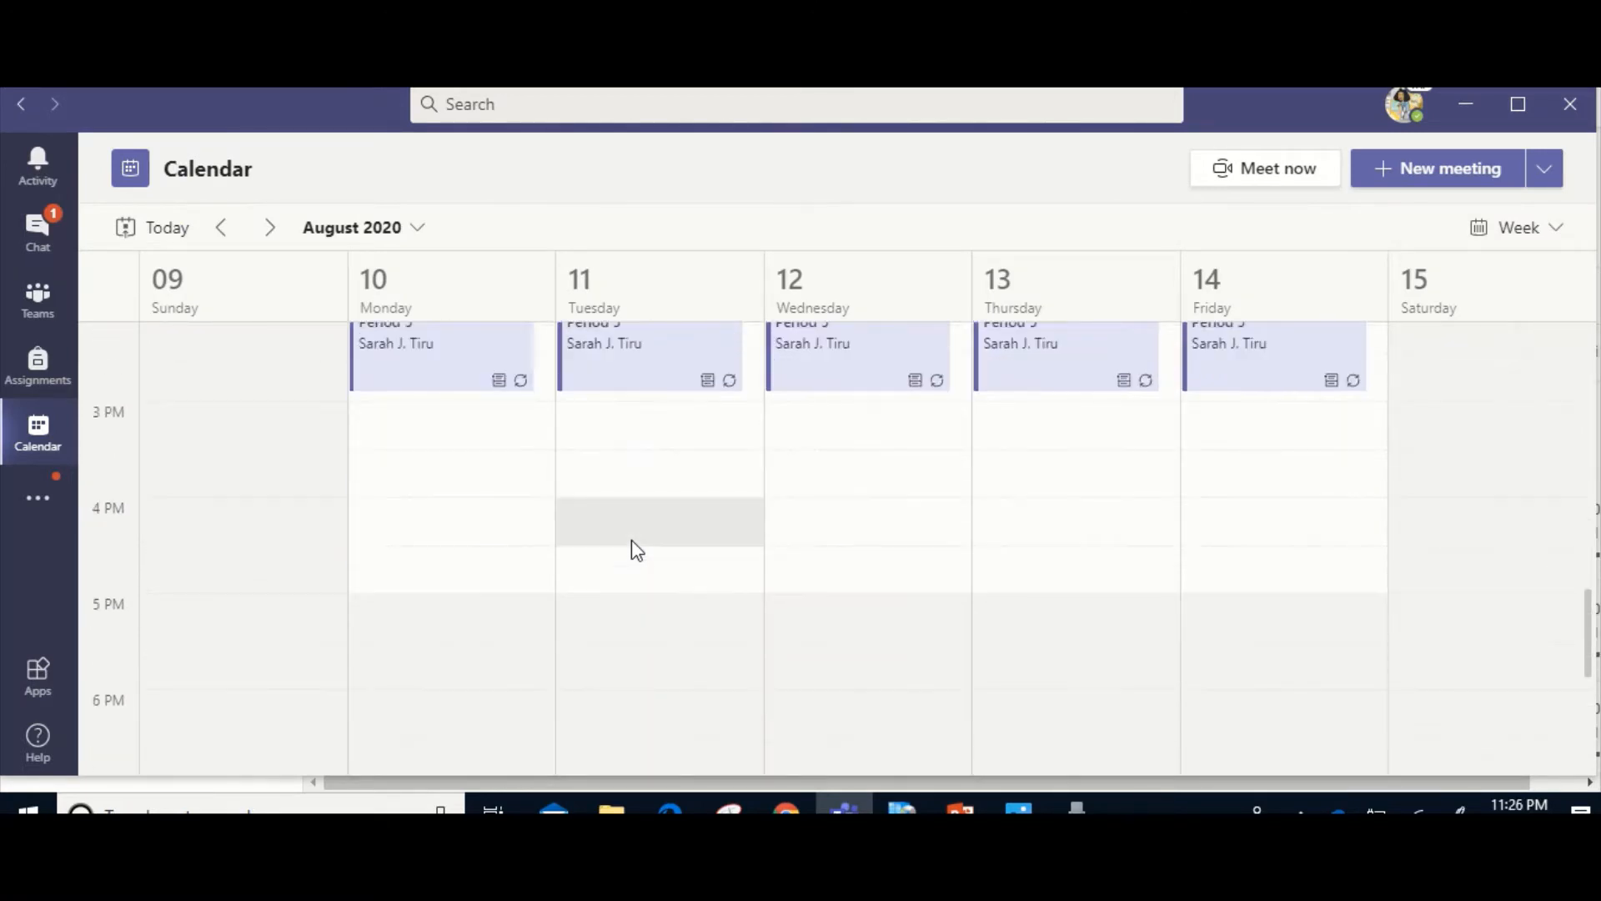
{"action": "scroll", "coordinate": [632, 538], "scroll_direction": "down", "scroll_amount": 3}
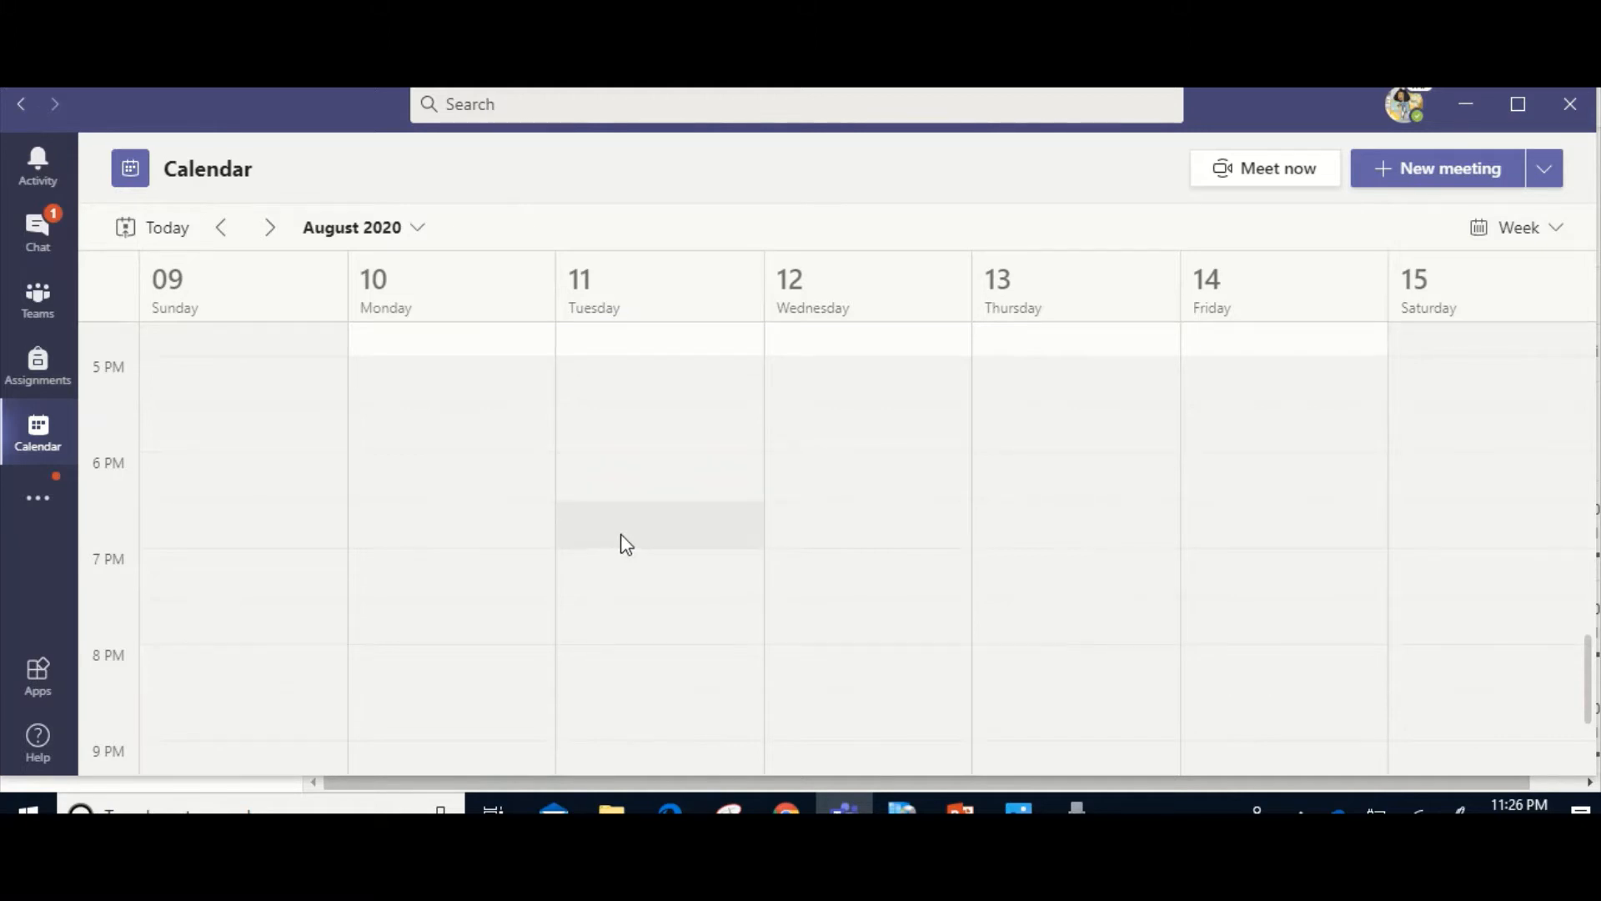
{"action": "left_click", "coordinate": [627, 478]}
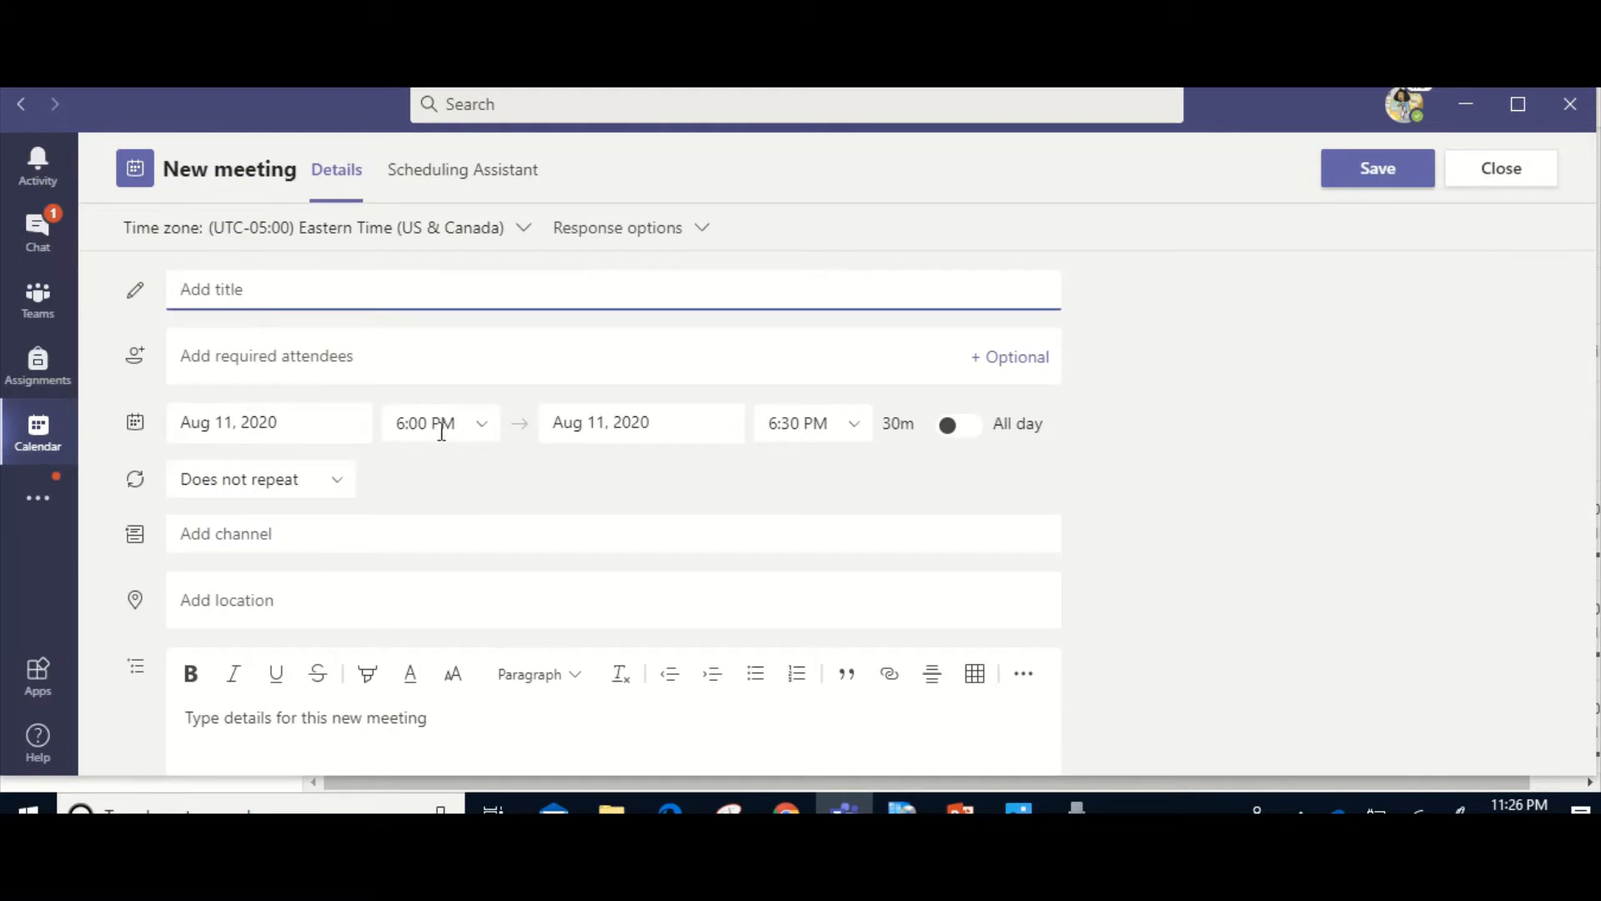
{"action": "left_click", "coordinate": [791, 415]}
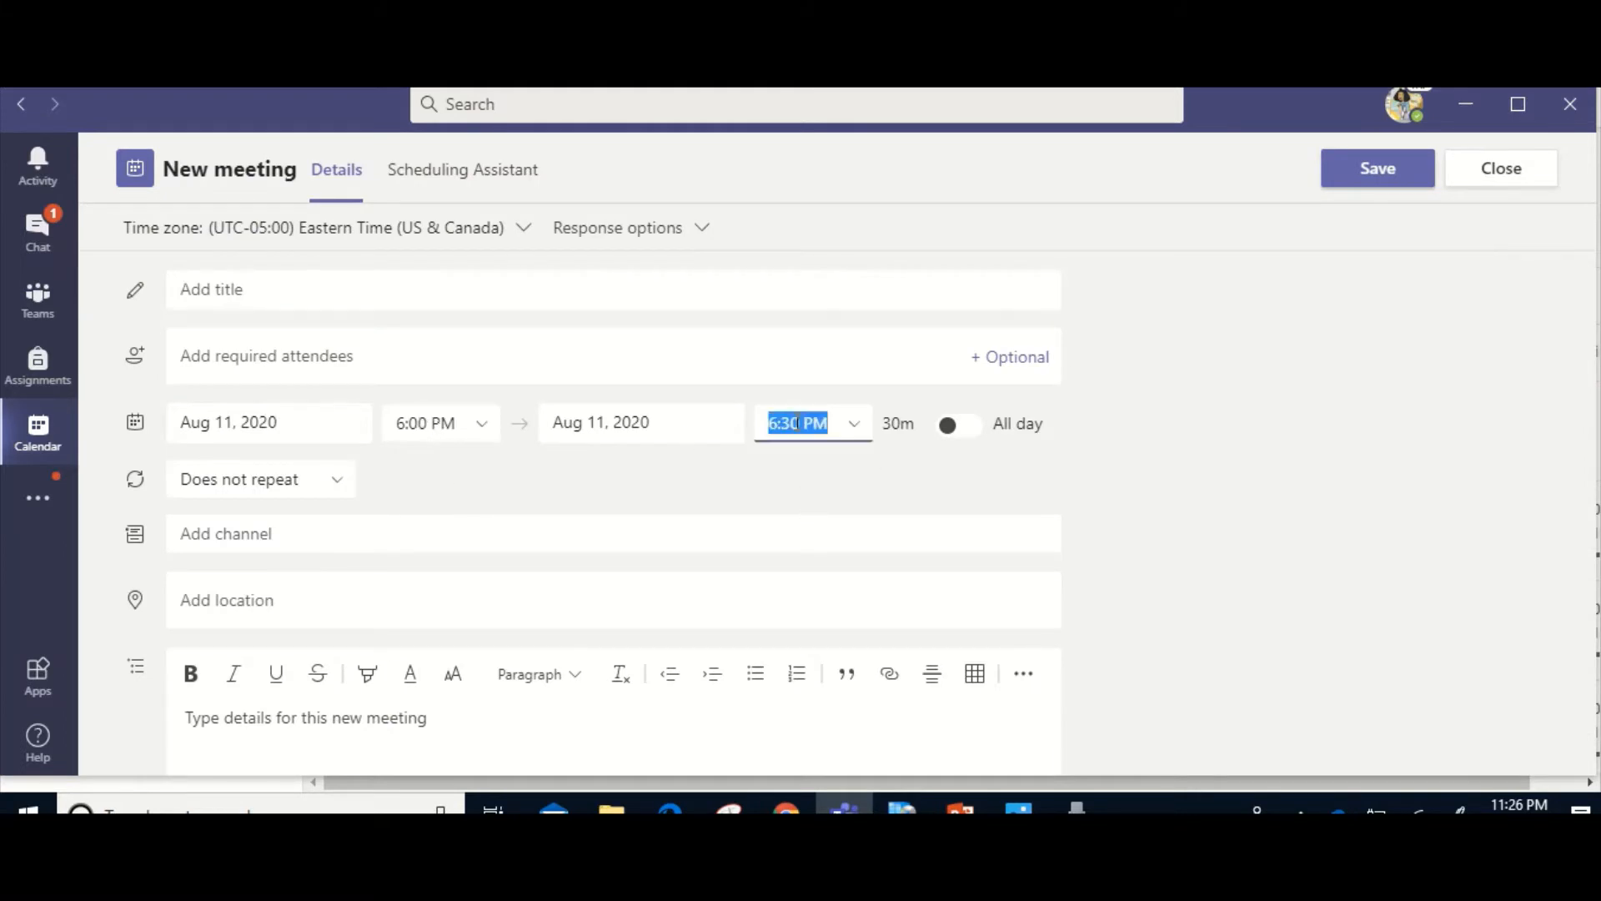
{"action": "left_click", "coordinate": [801, 424]}
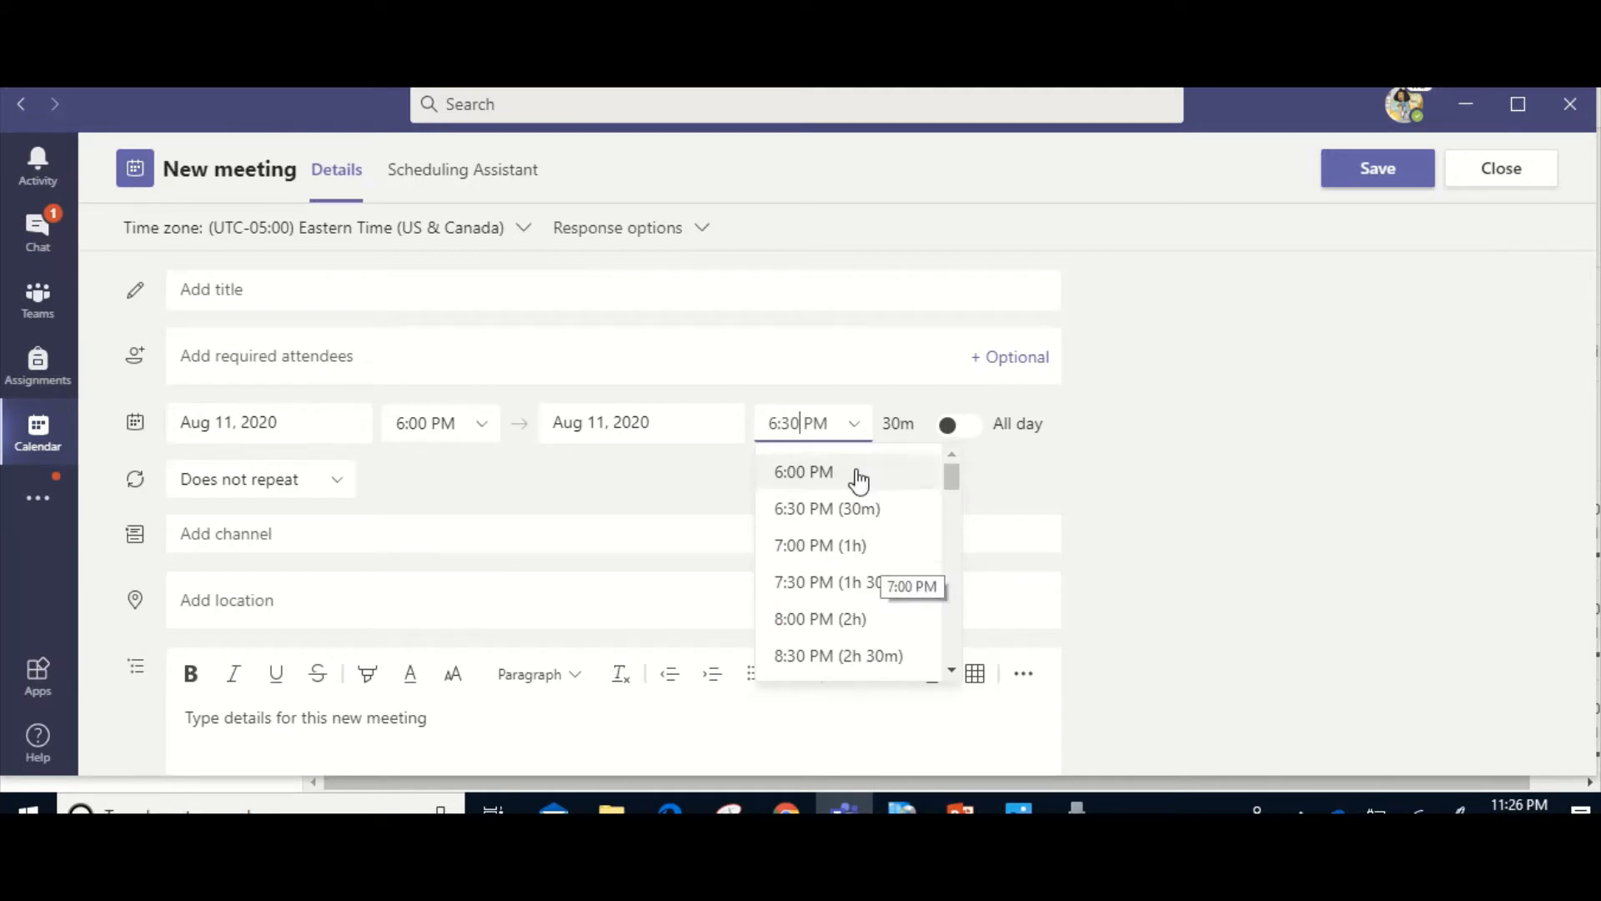
{"action": "left_click", "coordinate": [792, 408]}
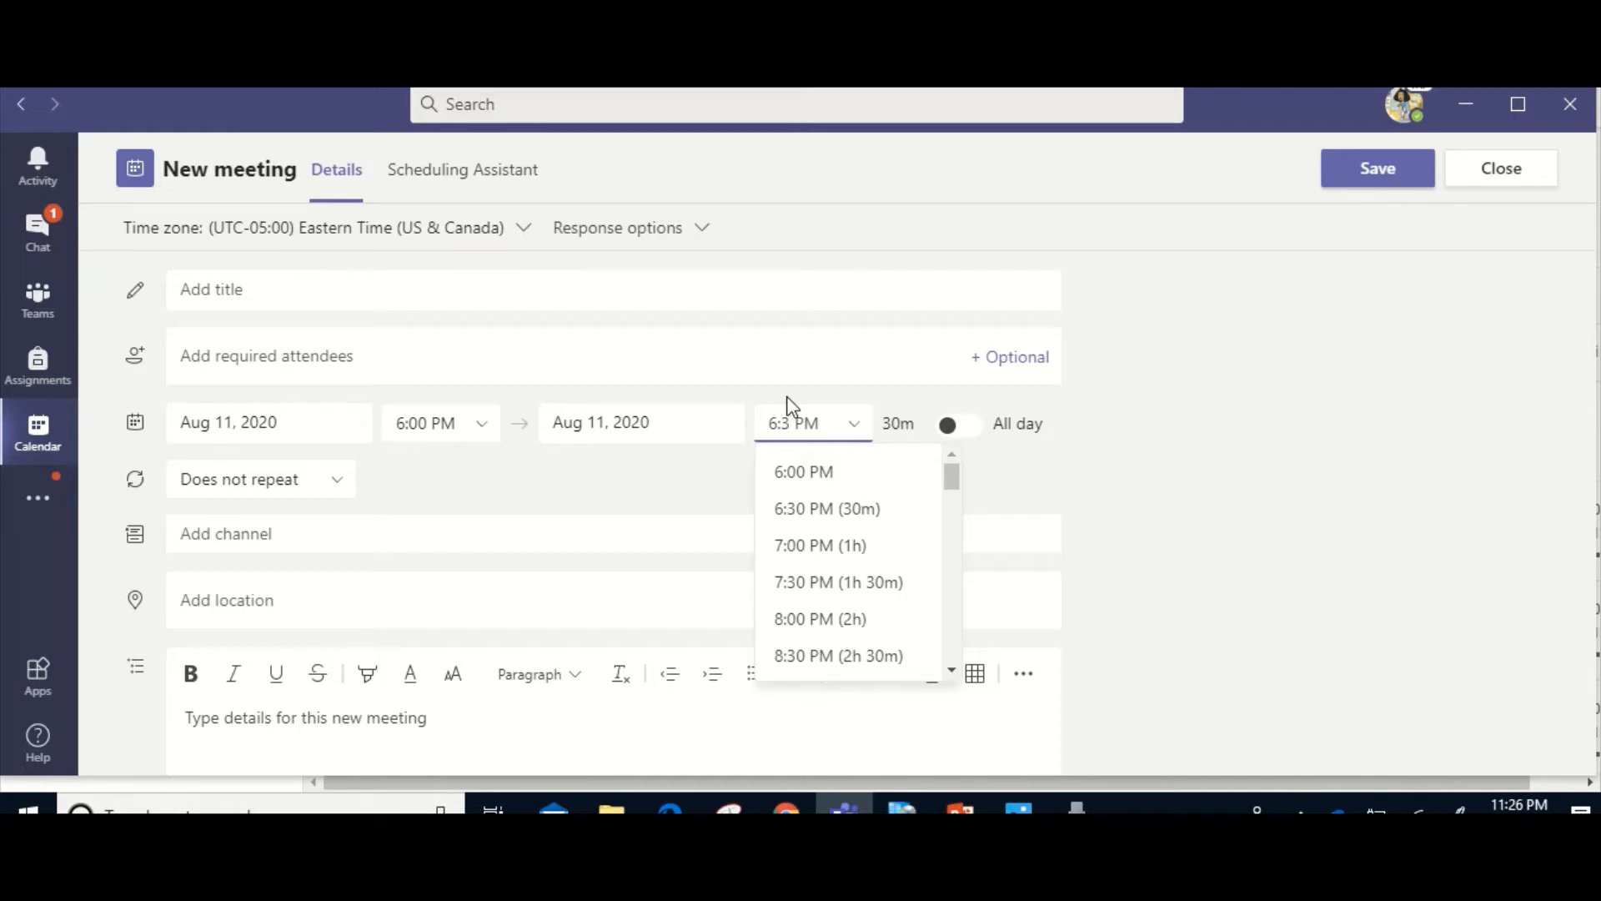
{"action": "type", "text": "8"}
{"action": "left_click", "coordinate": [1148, 455]}
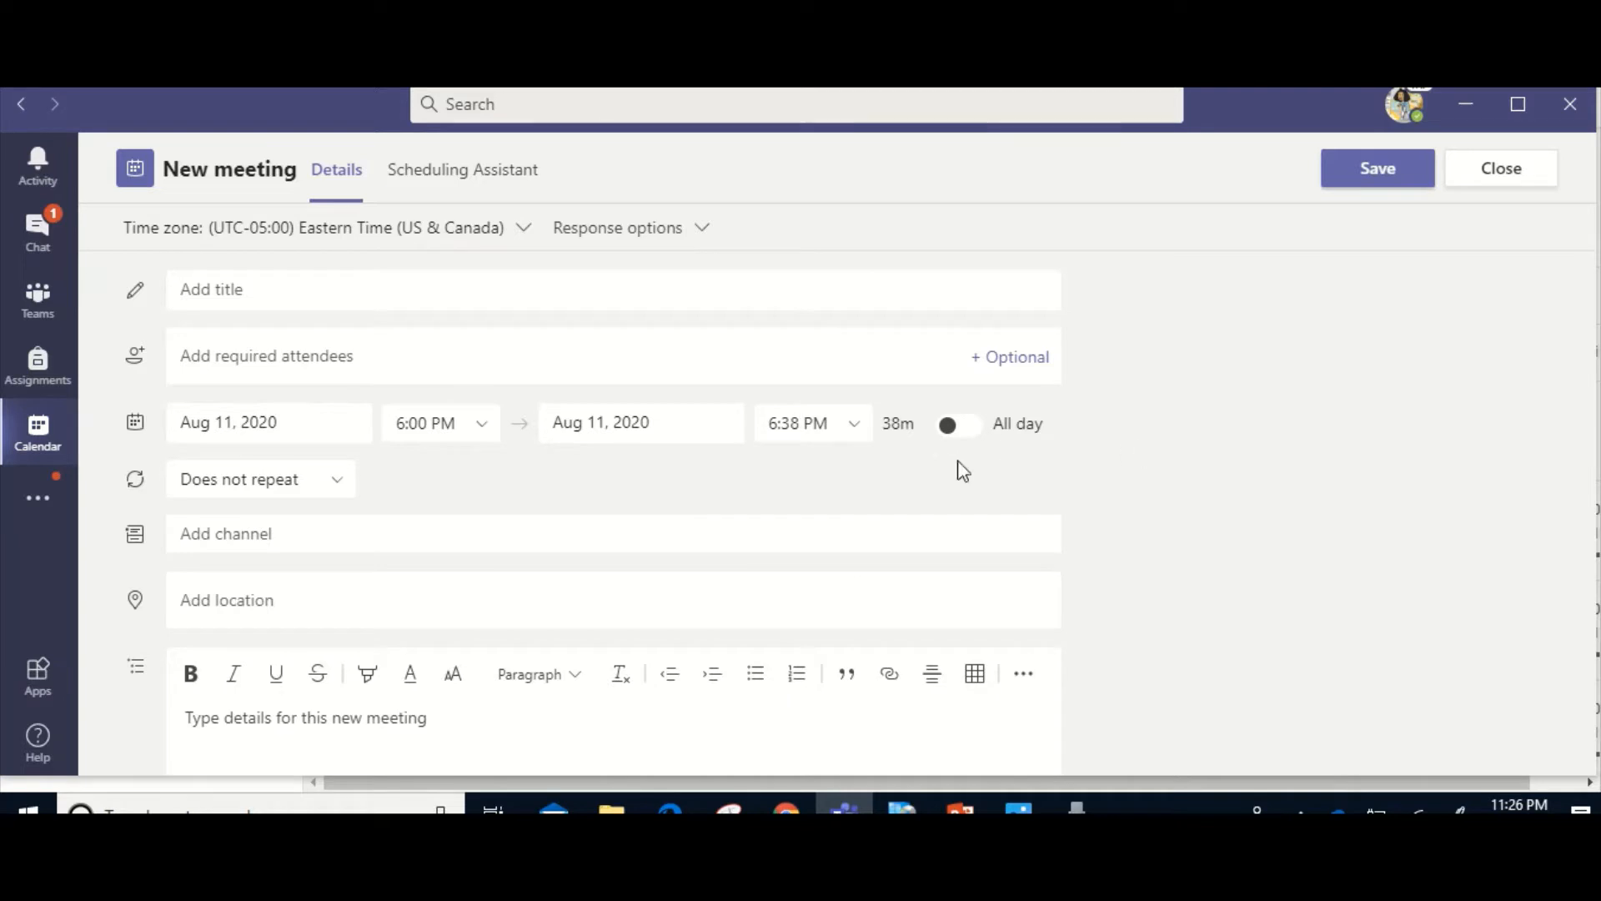
Make the meeting repeat every weekday (Mon - Fri) and title it "Testing Classes".
{"action": "left_click", "coordinate": [327, 488]}
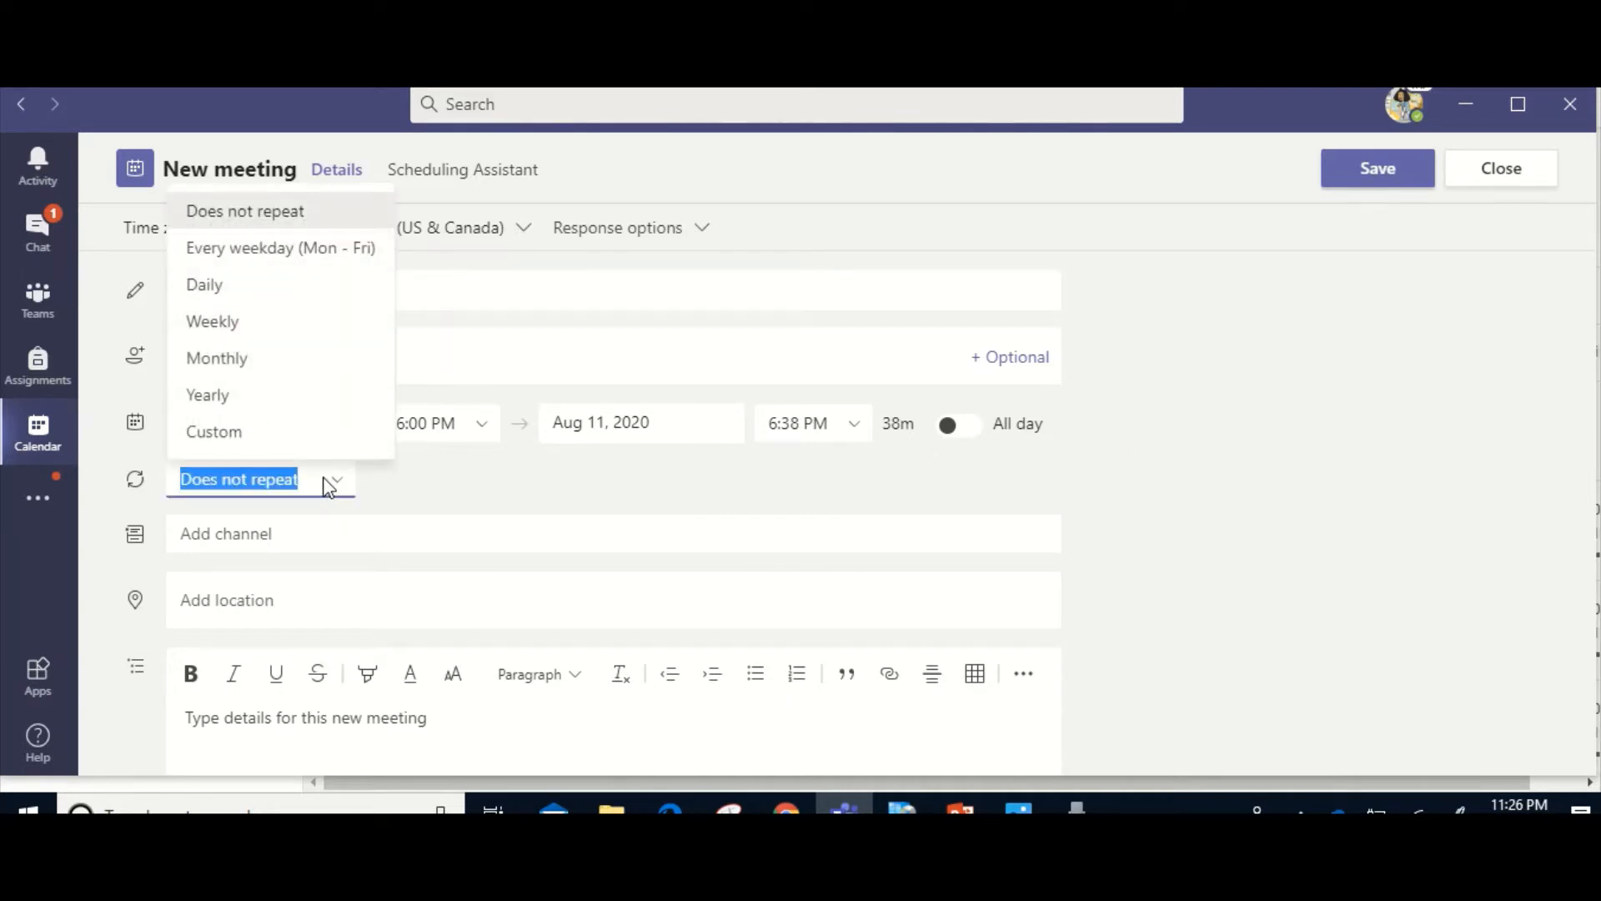
{"action": "left_click", "coordinate": [363, 253]}
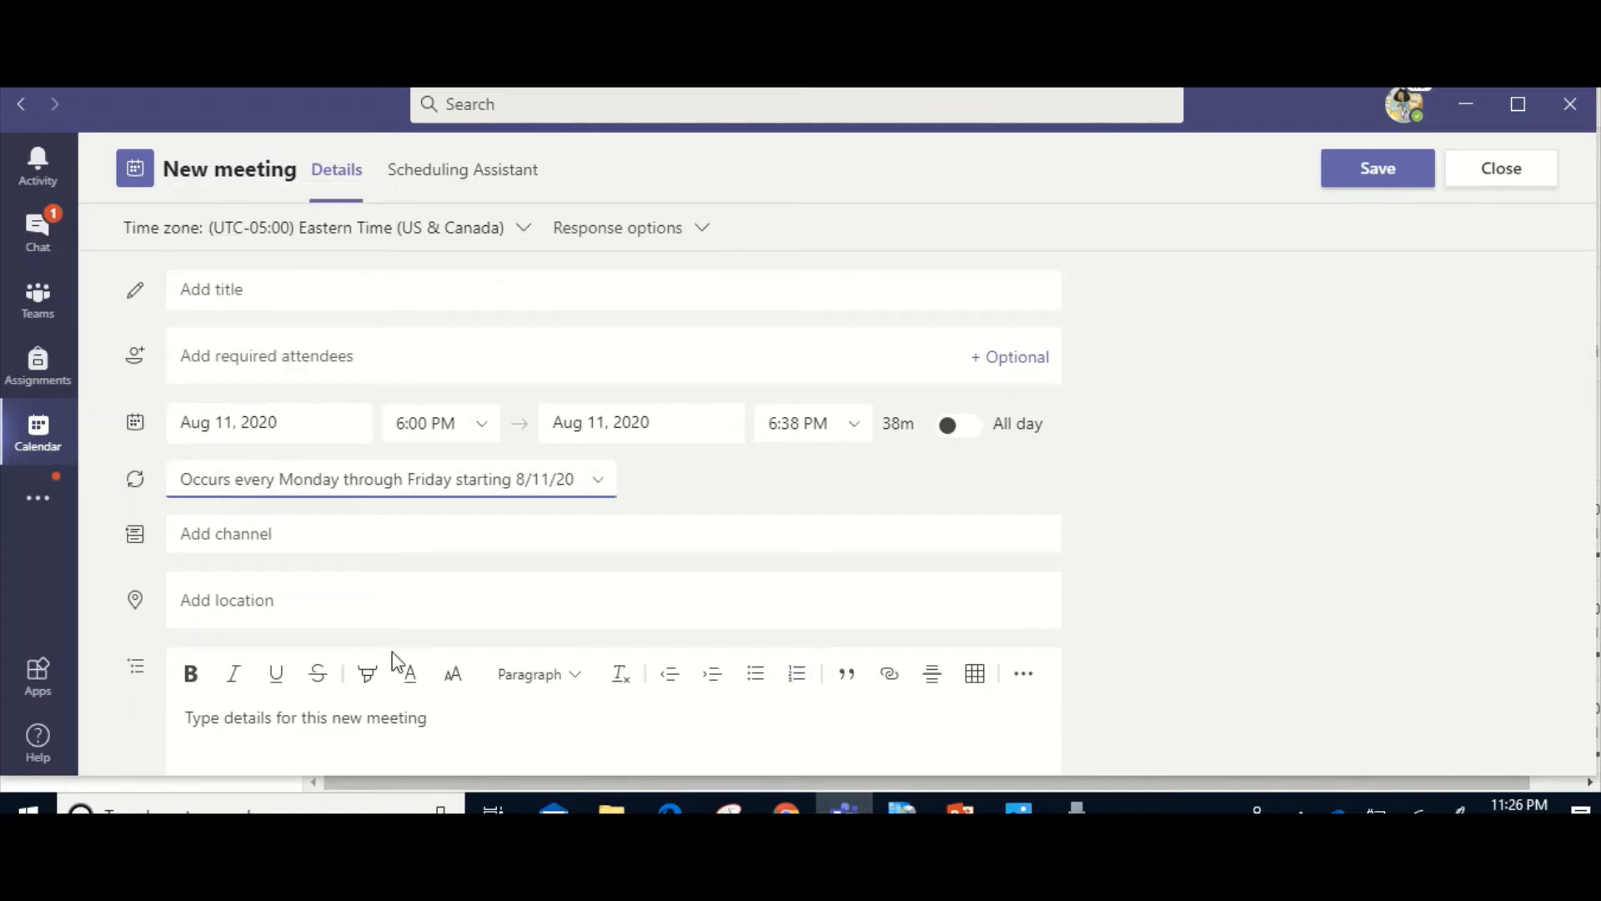
{"action": "left_click", "coordinate": [387, 298]}
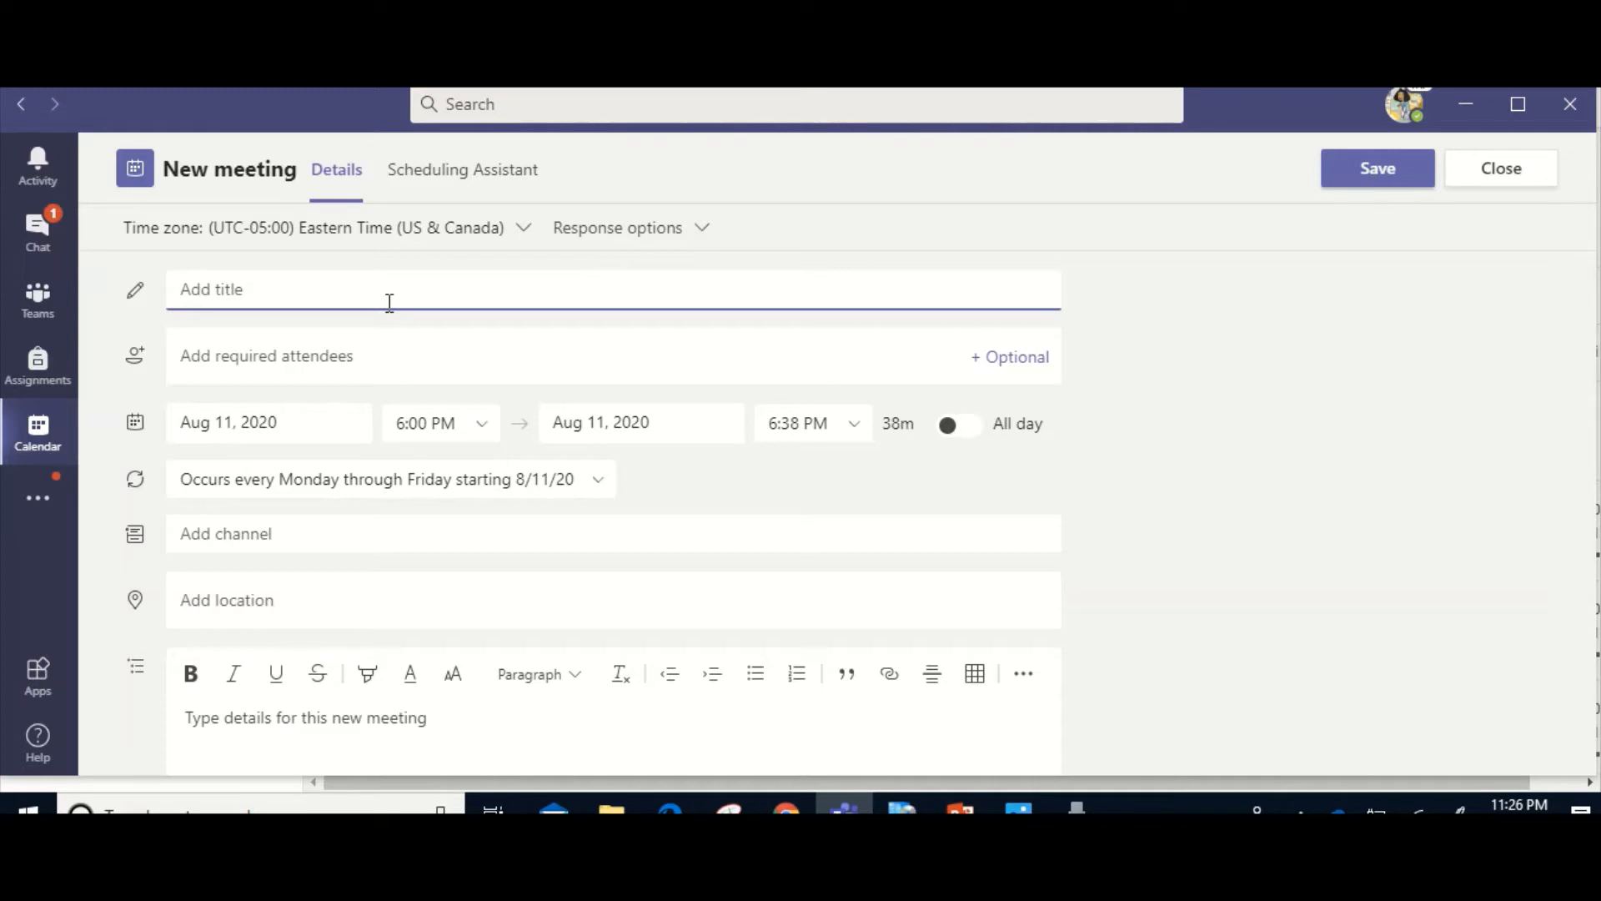
{"action": "type", "text": "Testing Classes"}
Assign the meeting to the General channel of the Training team.
{"action": "left_click", "coordinate": [555, 543]}
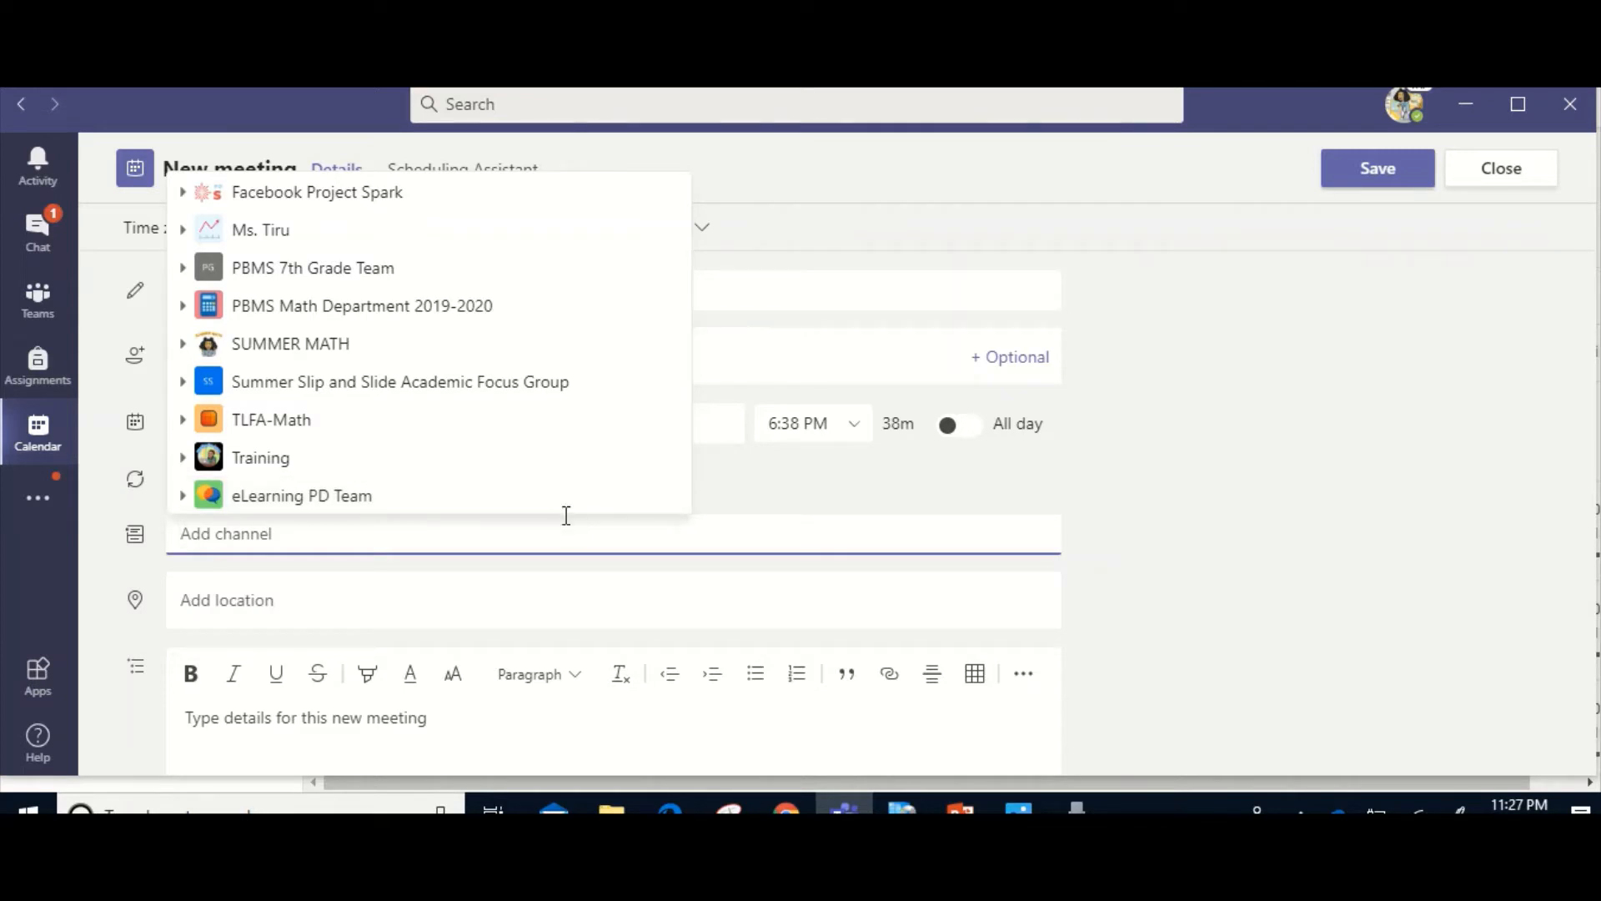
{"action": "left_click", "coordinate": [475, 463]}
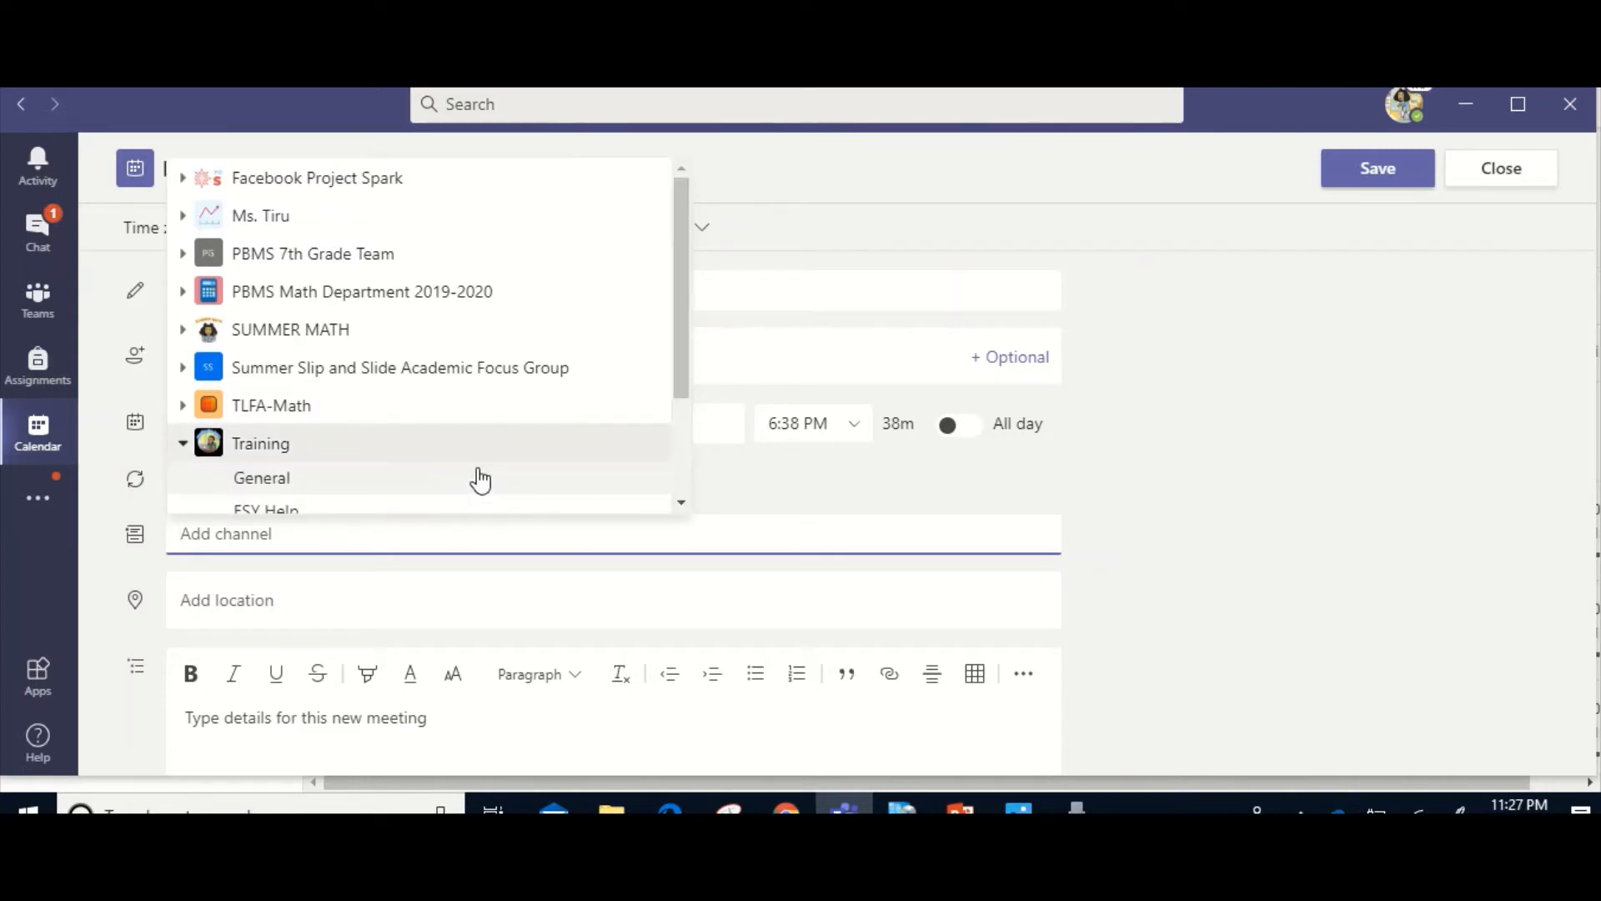
{"action": "left_click", "coordinate": [410, 480]}
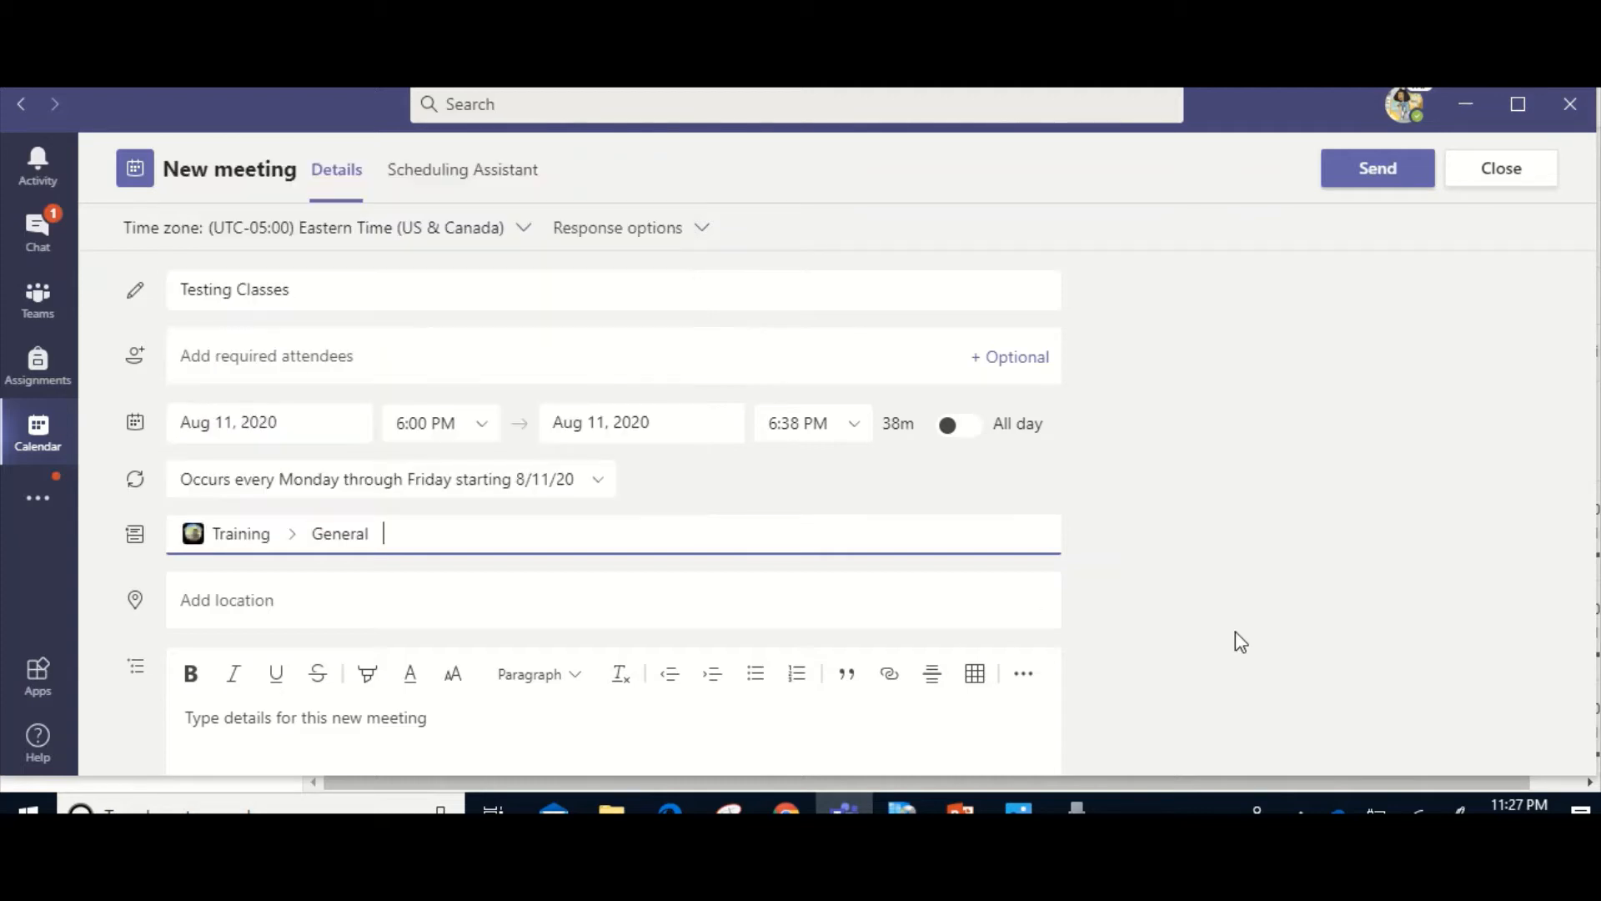
{"action": "scroll", "coordinate": [1055, 534], "scroll_direction": "down", "scroll_amount": 1}
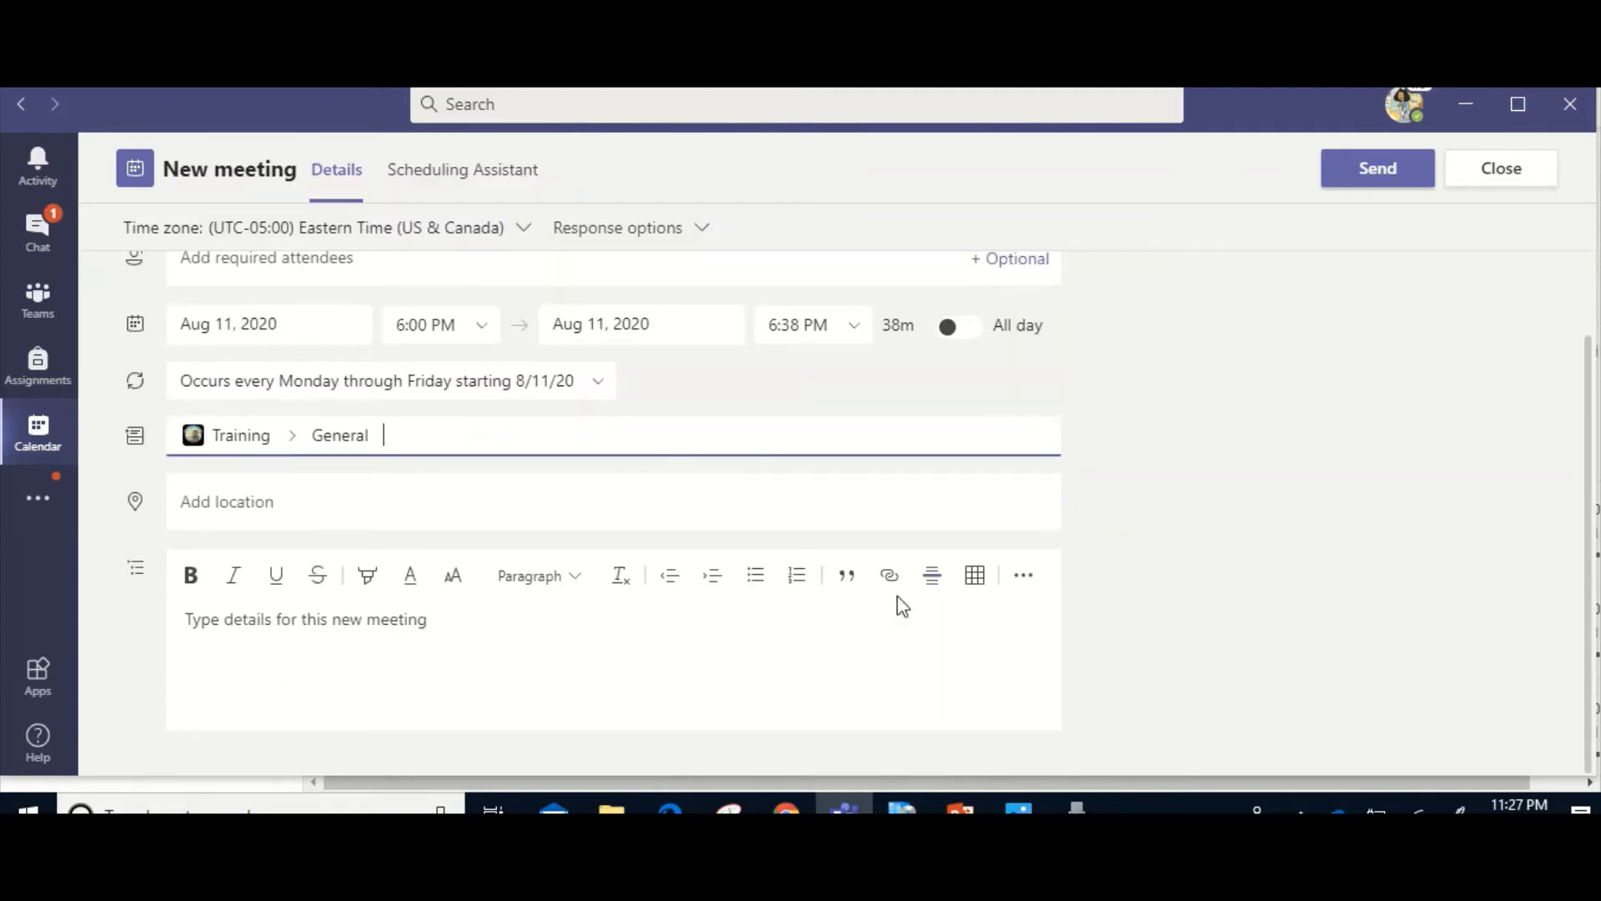
{"action": "left_click", "coordinate": [861, 629]}
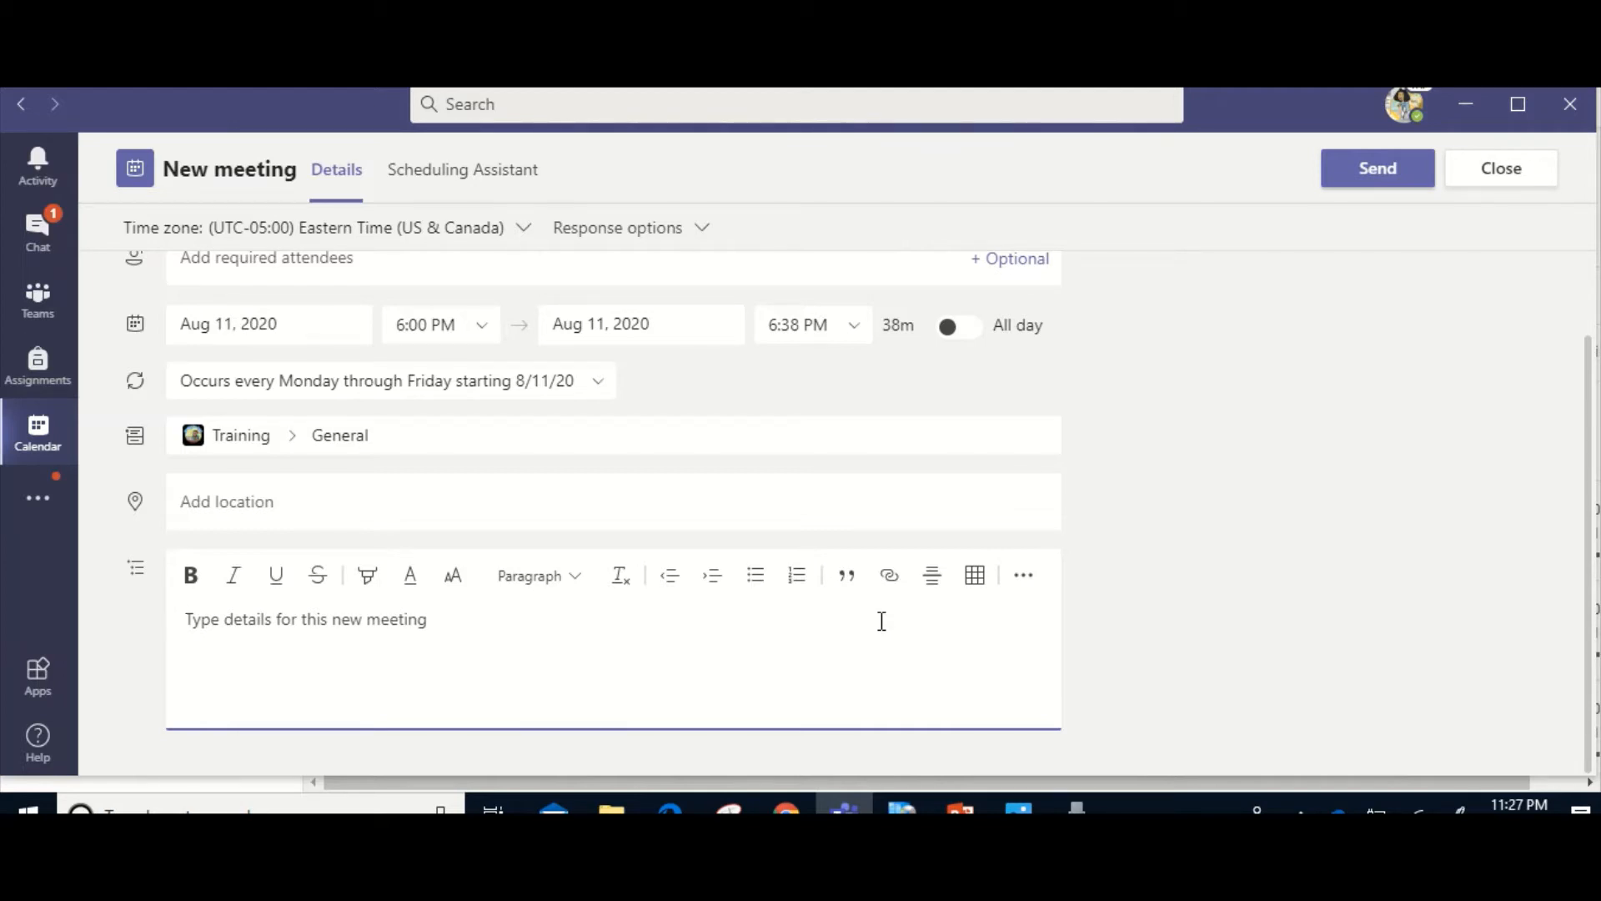
{"action": "scroll", "coordinate": [1058, 439], "scroll_direction": "up", "scroll_amount": 3}
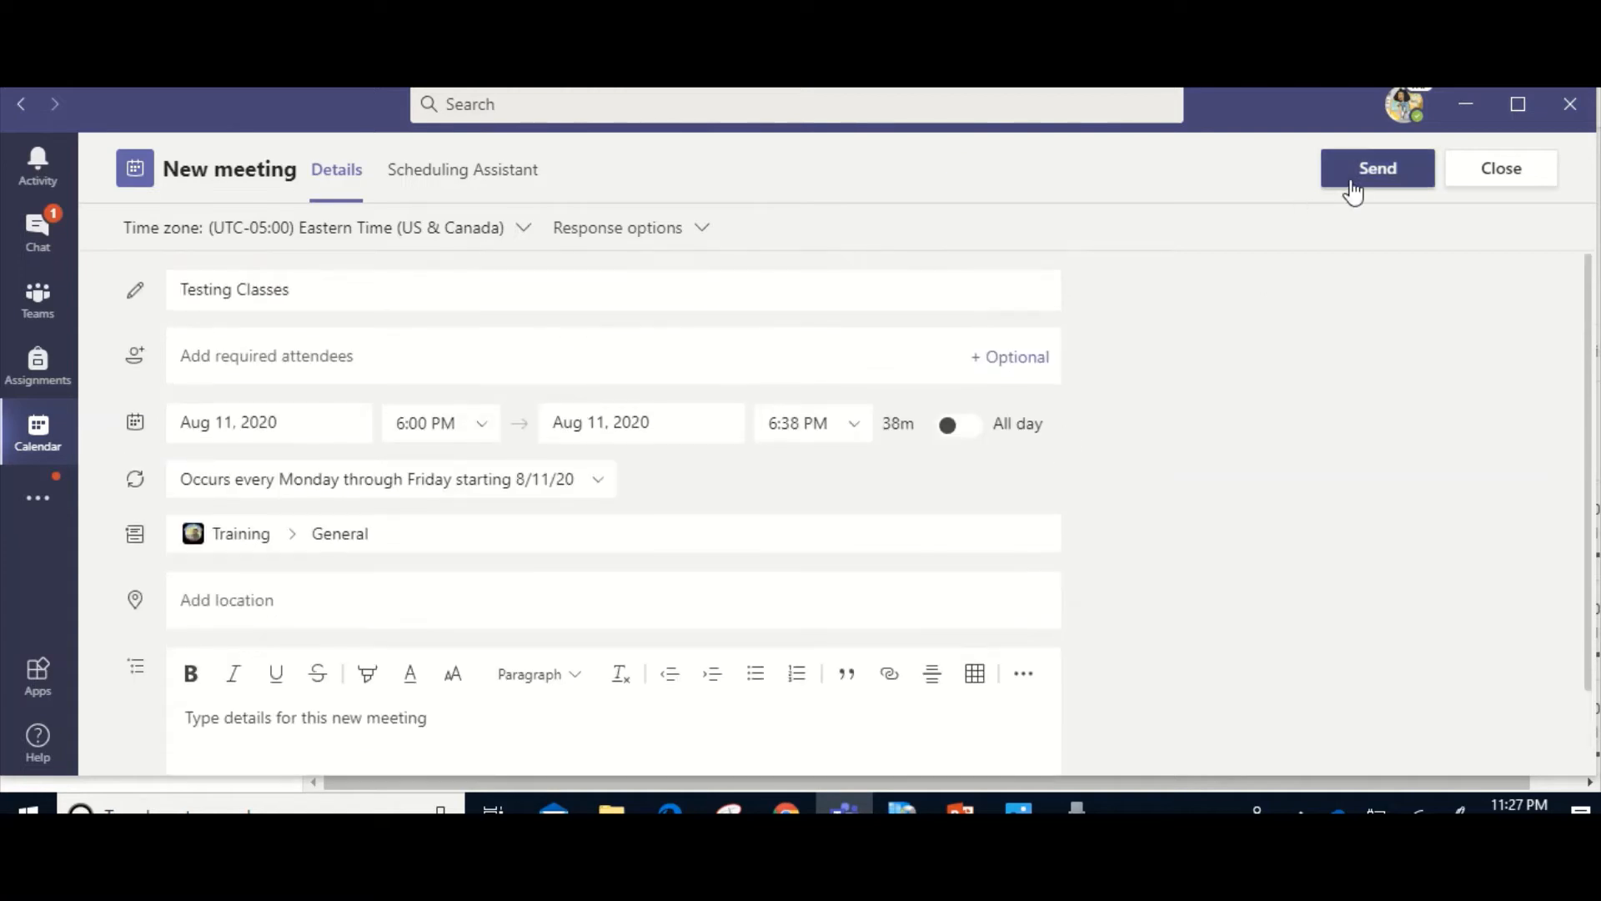
Customize the weekday recurrence to end on Aug 21, 2020, save it, and send the meeting.
{"action": "left_click", "coordinate": [589, 490]}
{"action": "left_click", "coordinate": [283, 435]}
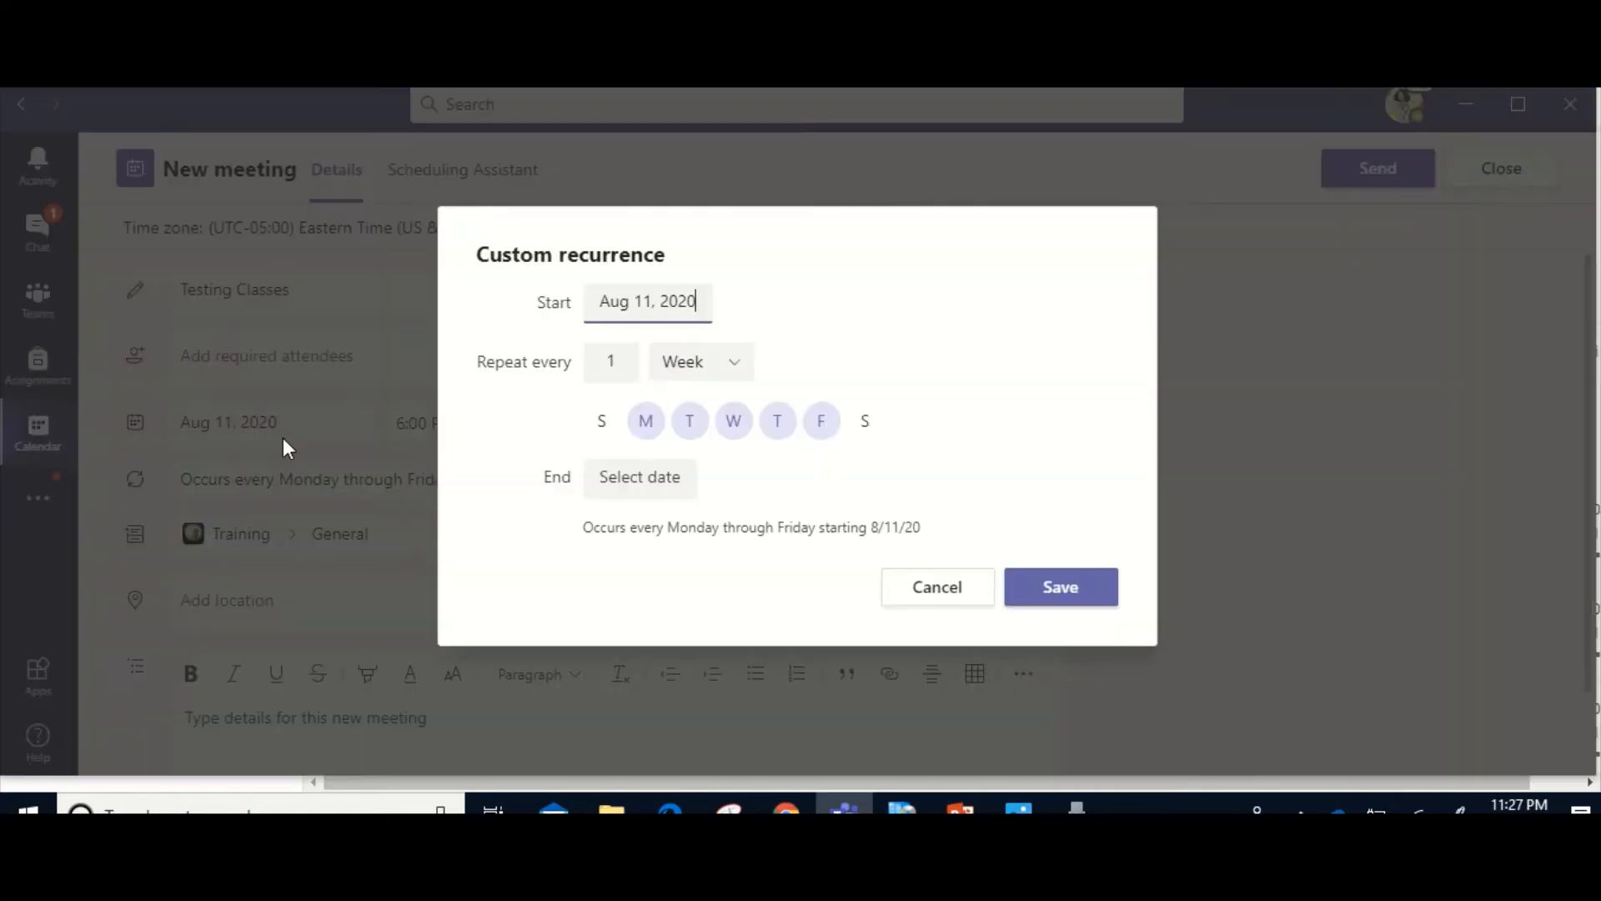
{"action": "left_click", "coordinate": [623, 491]}
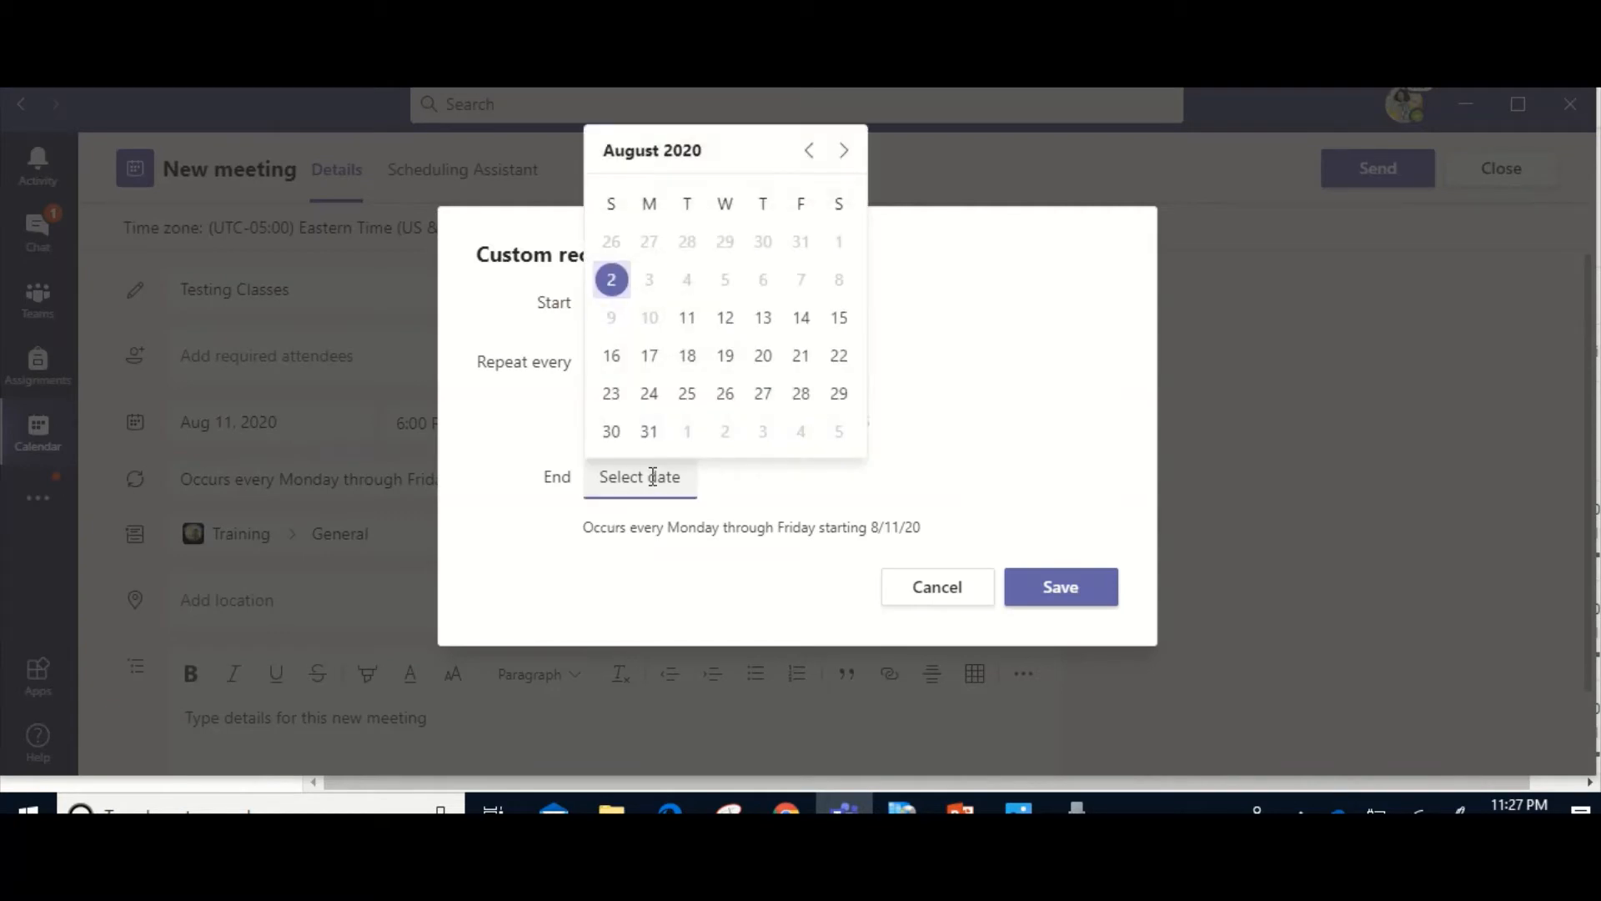
{"action": "left_click", "coordinate": [845, 152]}
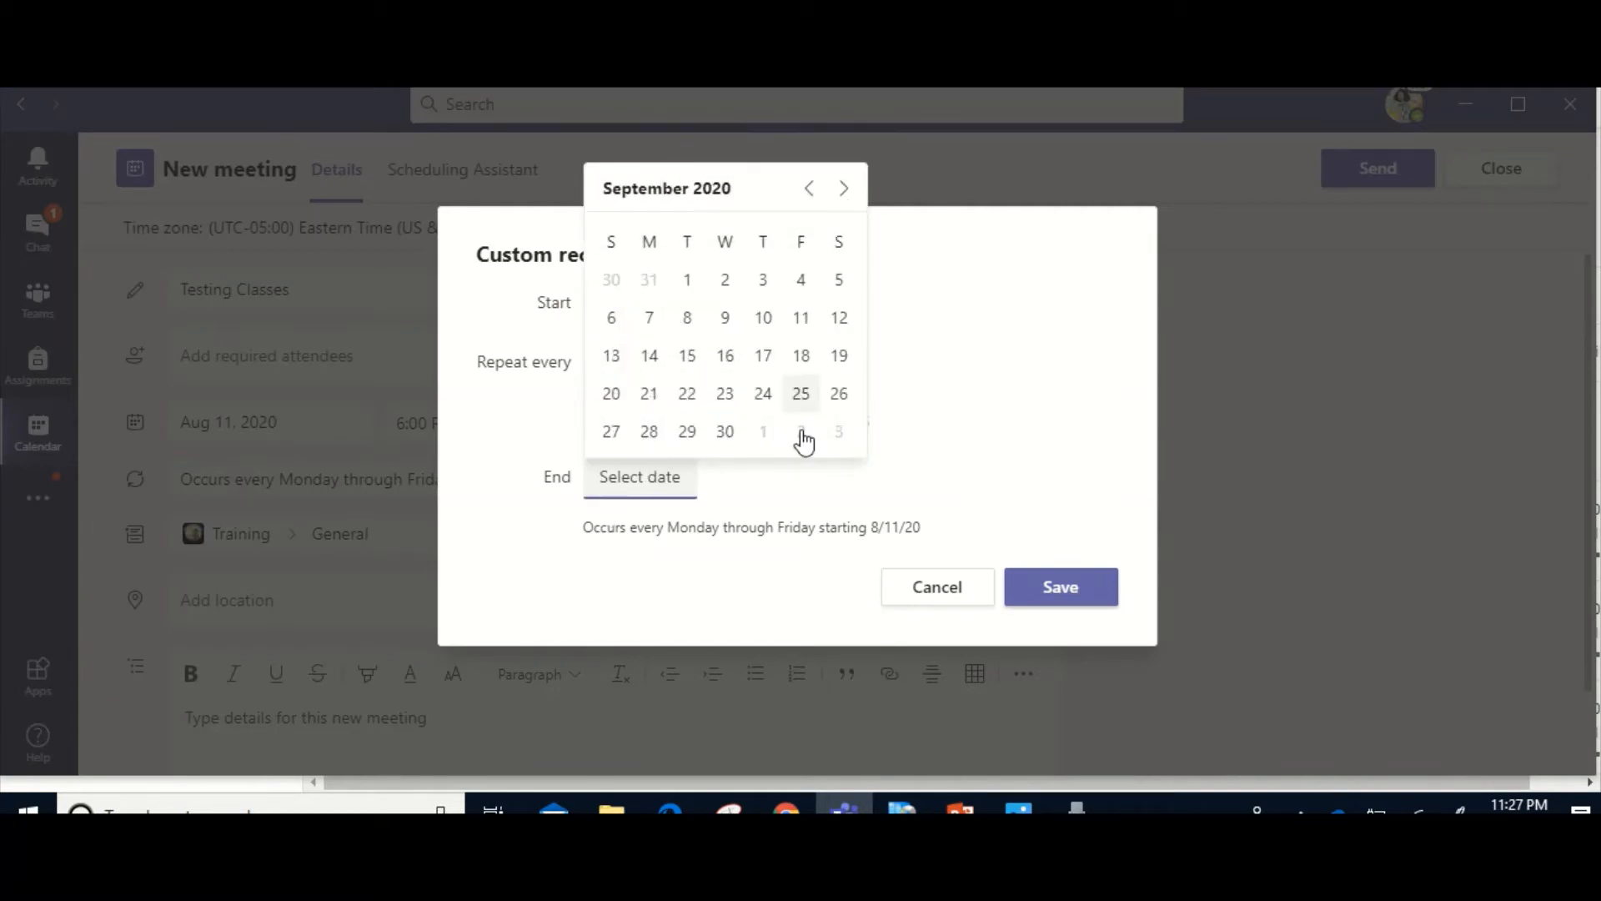
{"action": "left_click", "coordinate": [849, 195]}
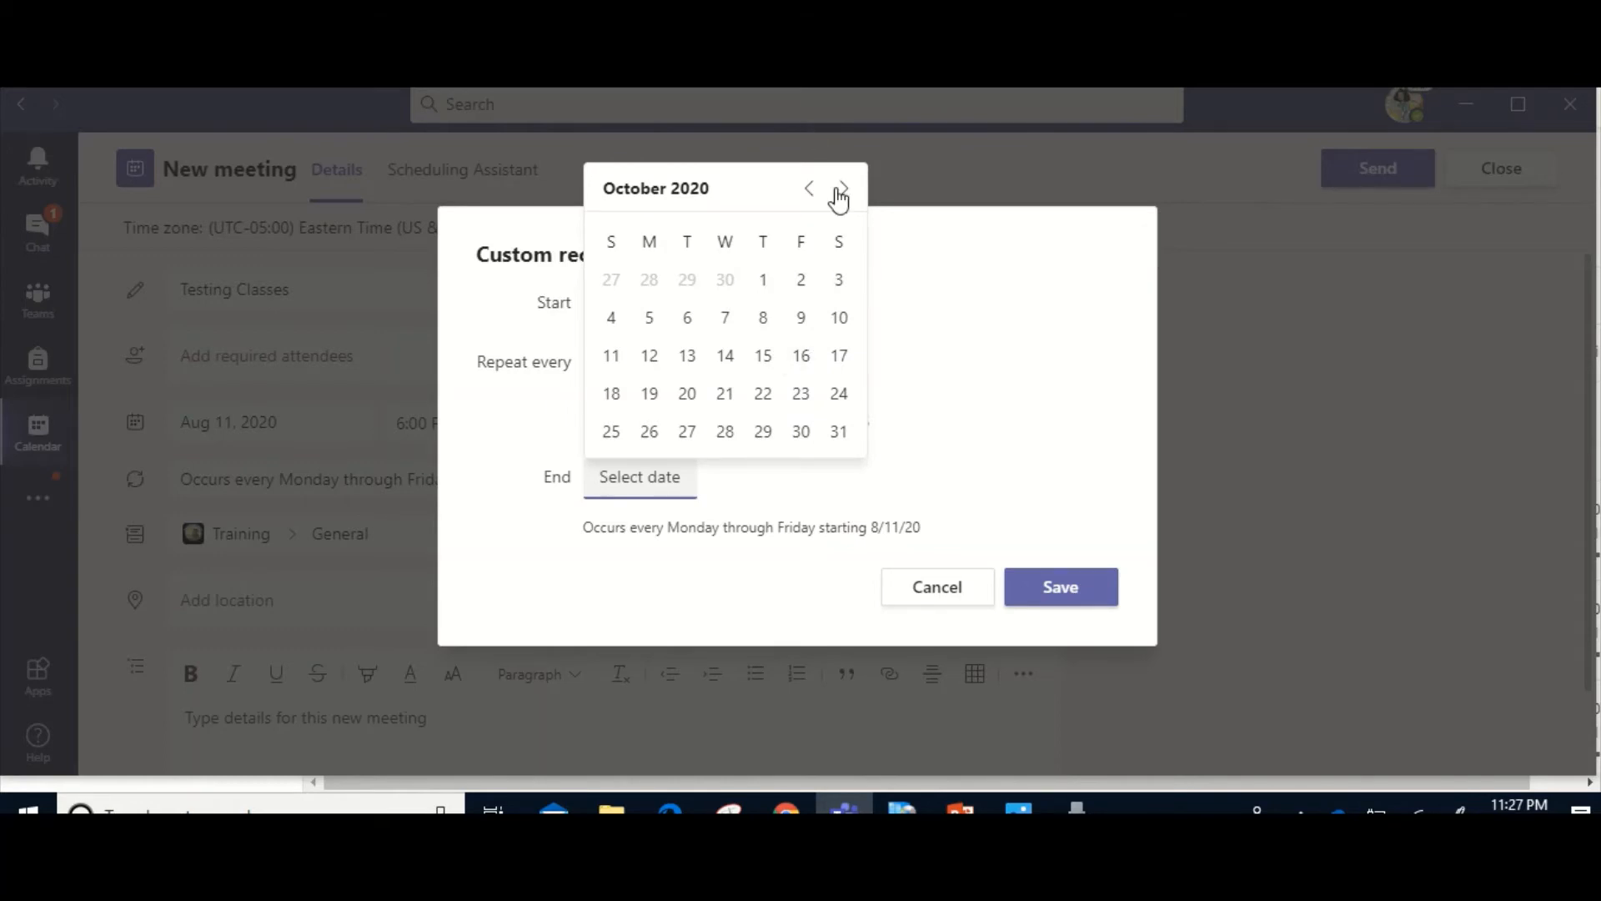
{"action": "left_click", "coordinate": [809, 200]}
{"action": "left_click", "coordinate": [810, 208]}
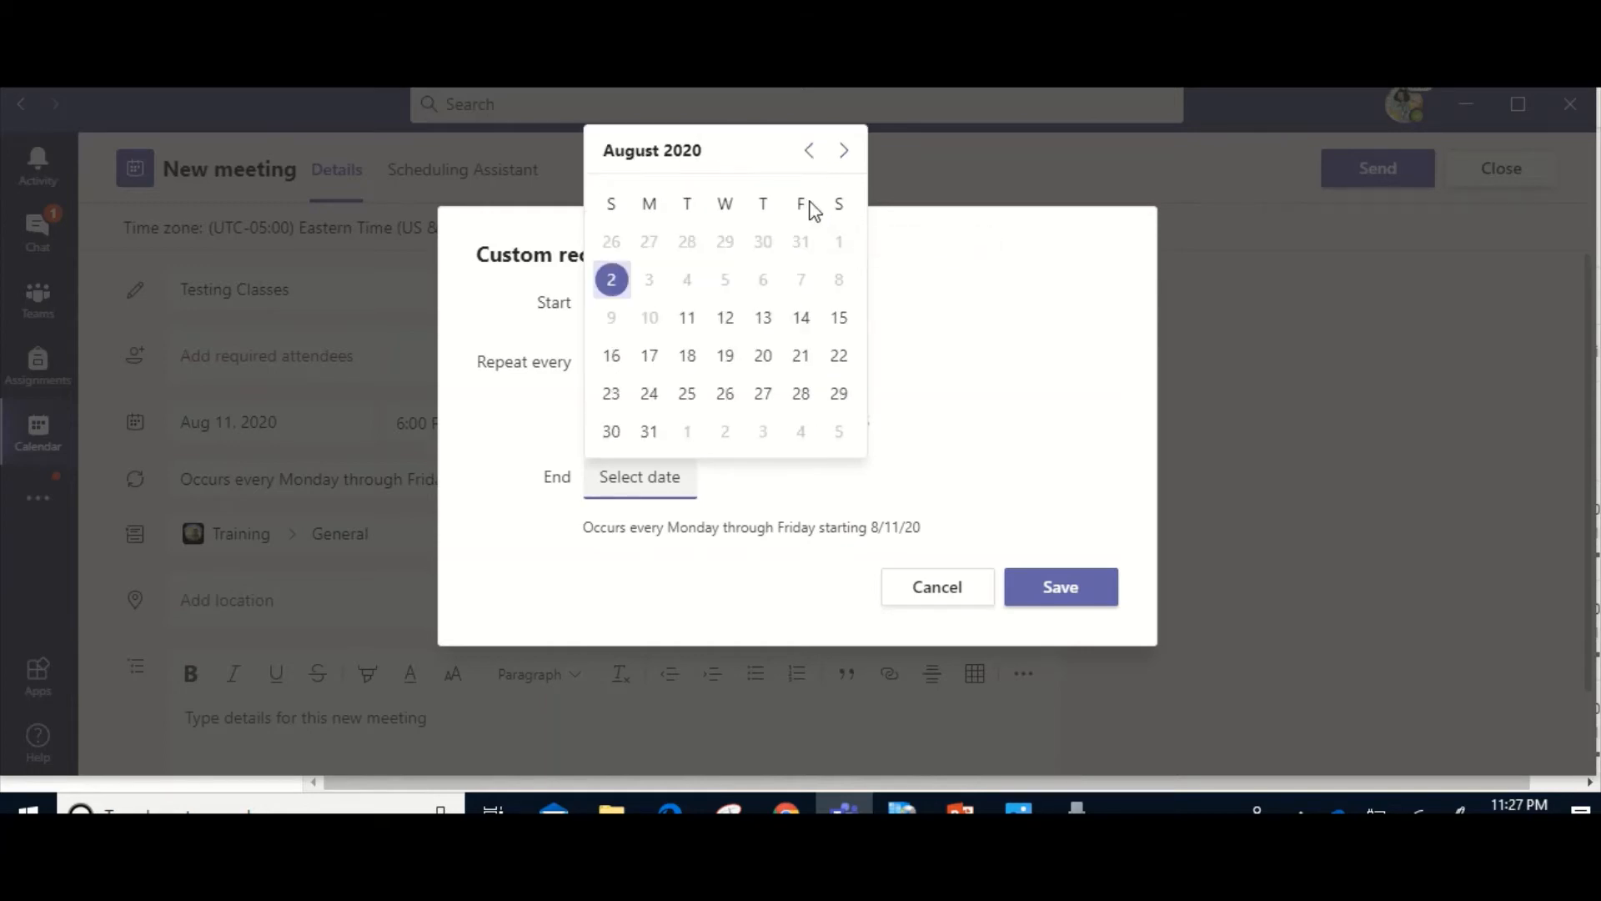
{"action": "left_click", "coordinate": [802, 358]}
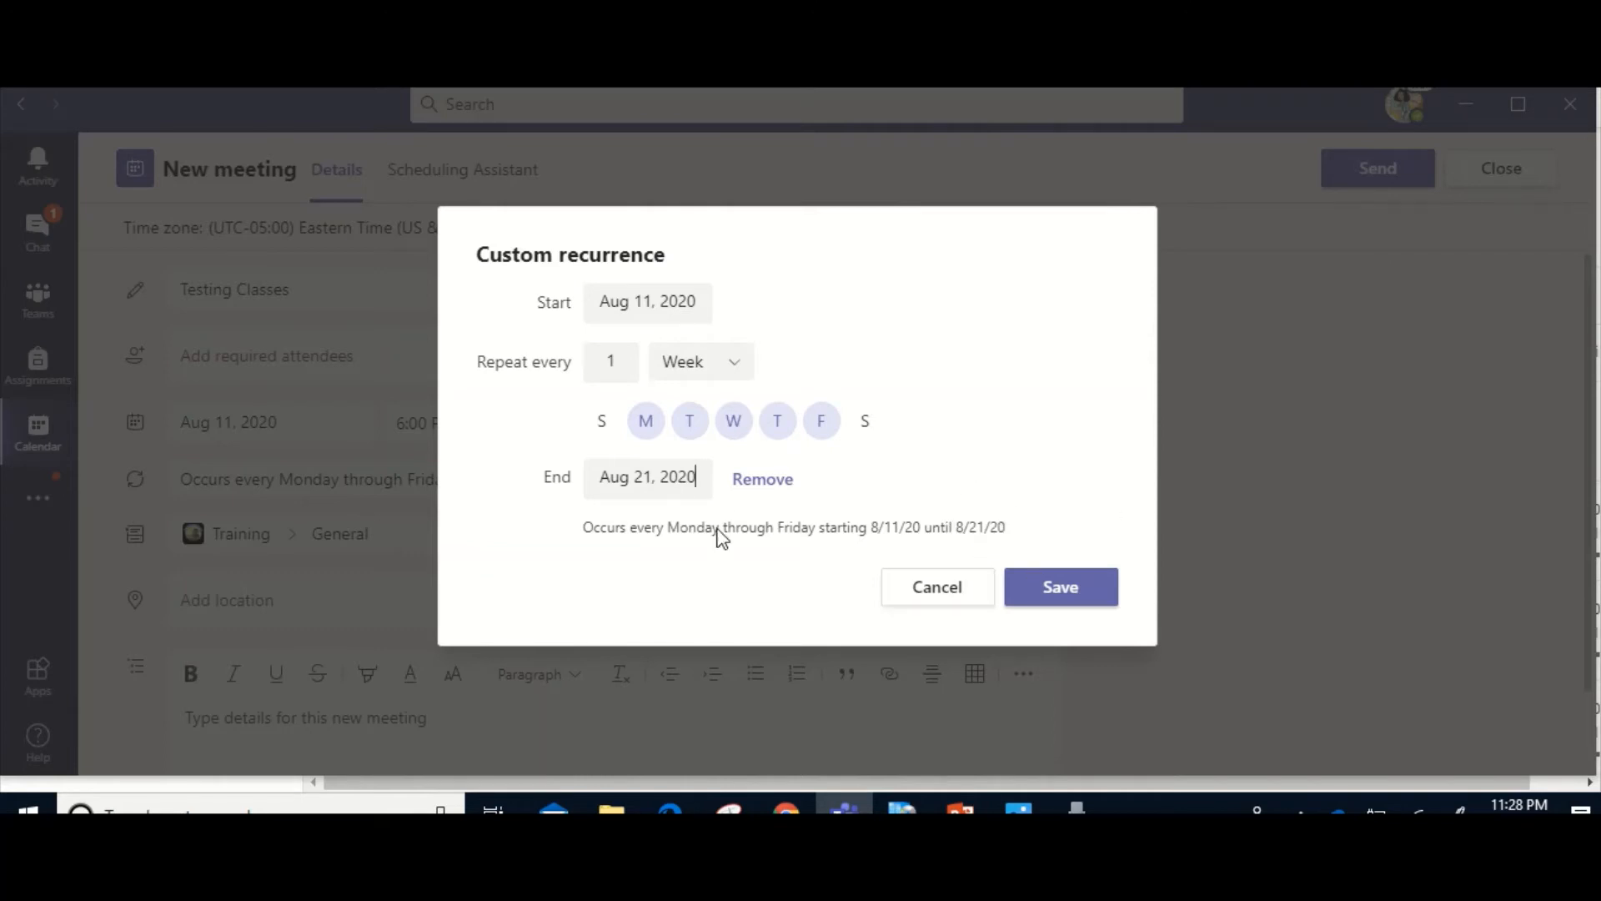
{"action": "left_click", "coordinate": [1091, 590]}
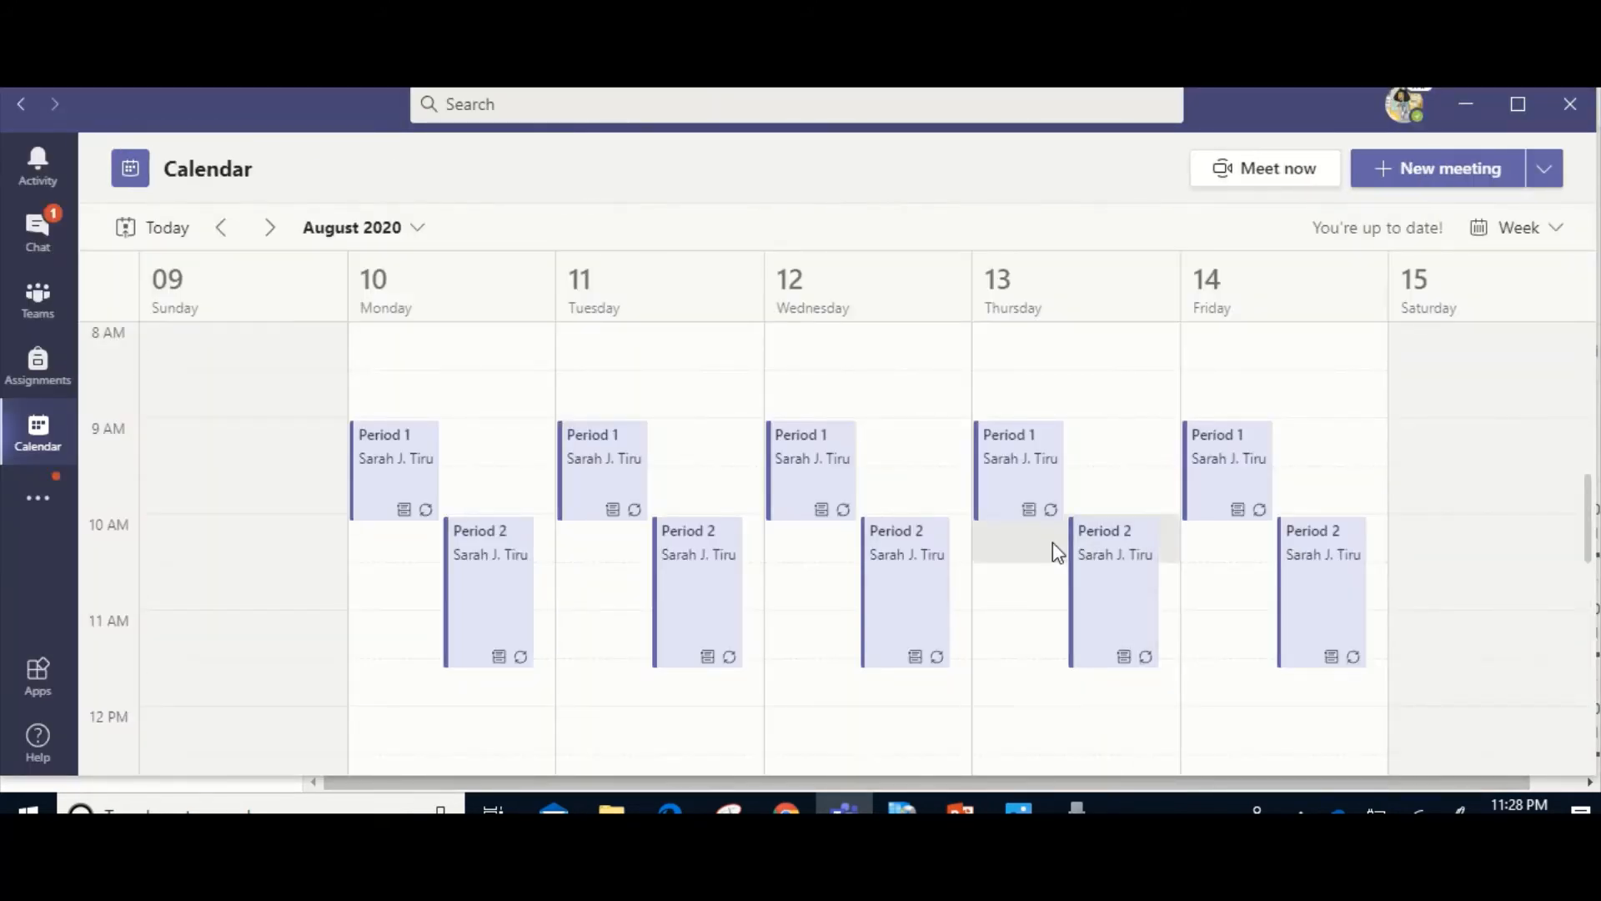
Open the Testing Classes series for editing from its Tuesday, Aug 11 occurrence and bring up its meeting options.
{"action": "scroll", "coordinate": [525, 608], "scroll_direction": "down", "scroll_amount": 10}
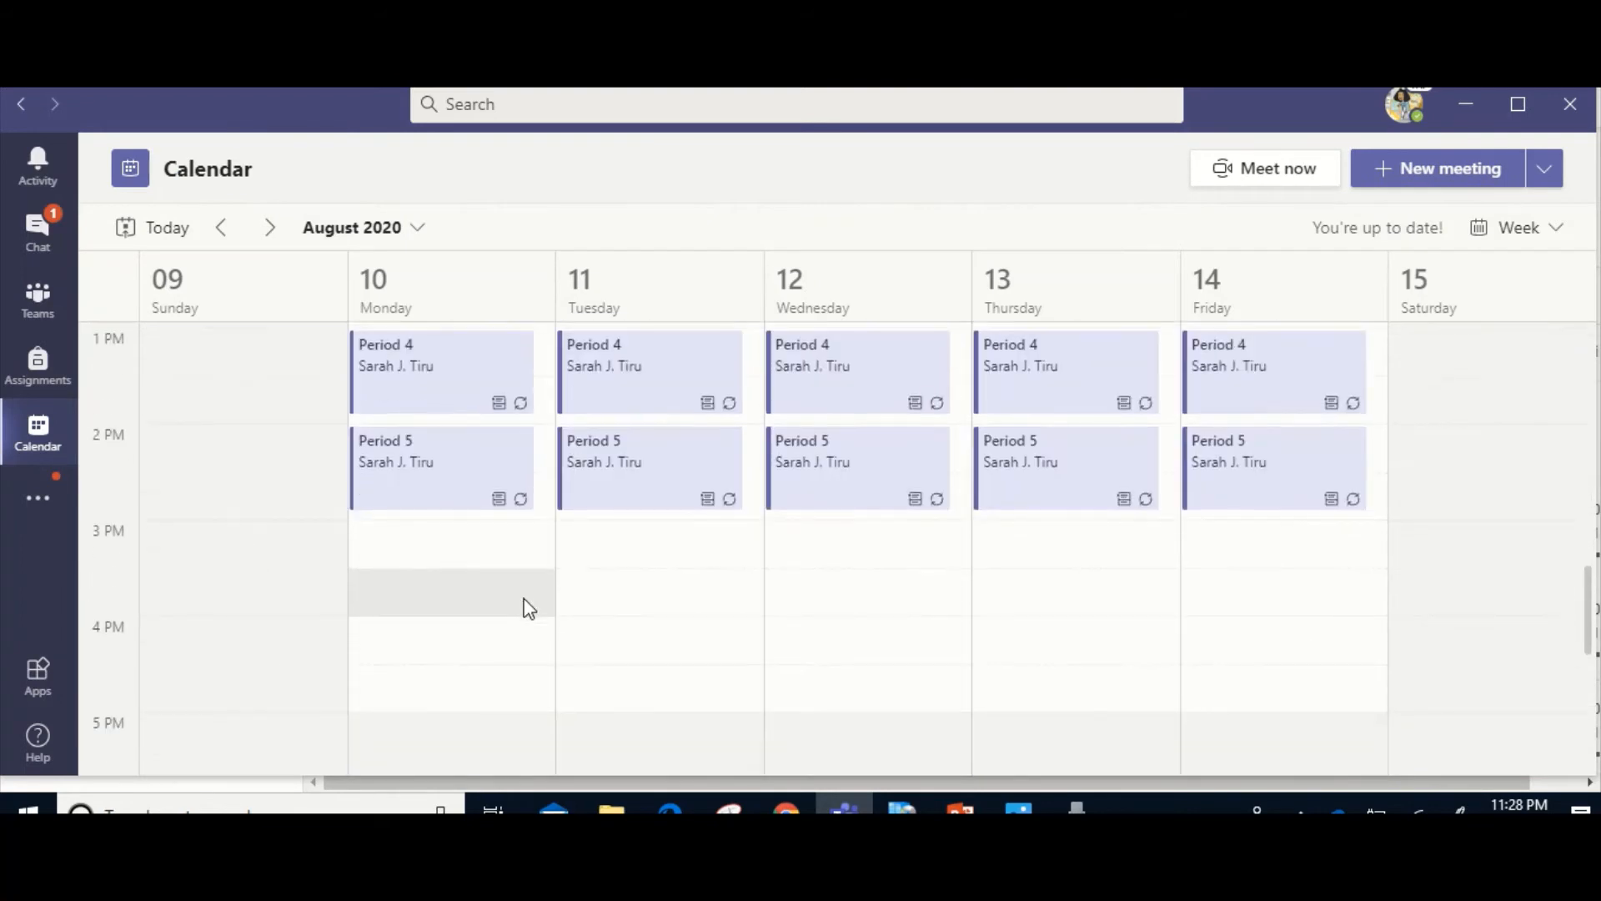
{"action": "scroll", "coordinate": [523, 595], "scroll_direction": "down", "scroll_amount": 1}
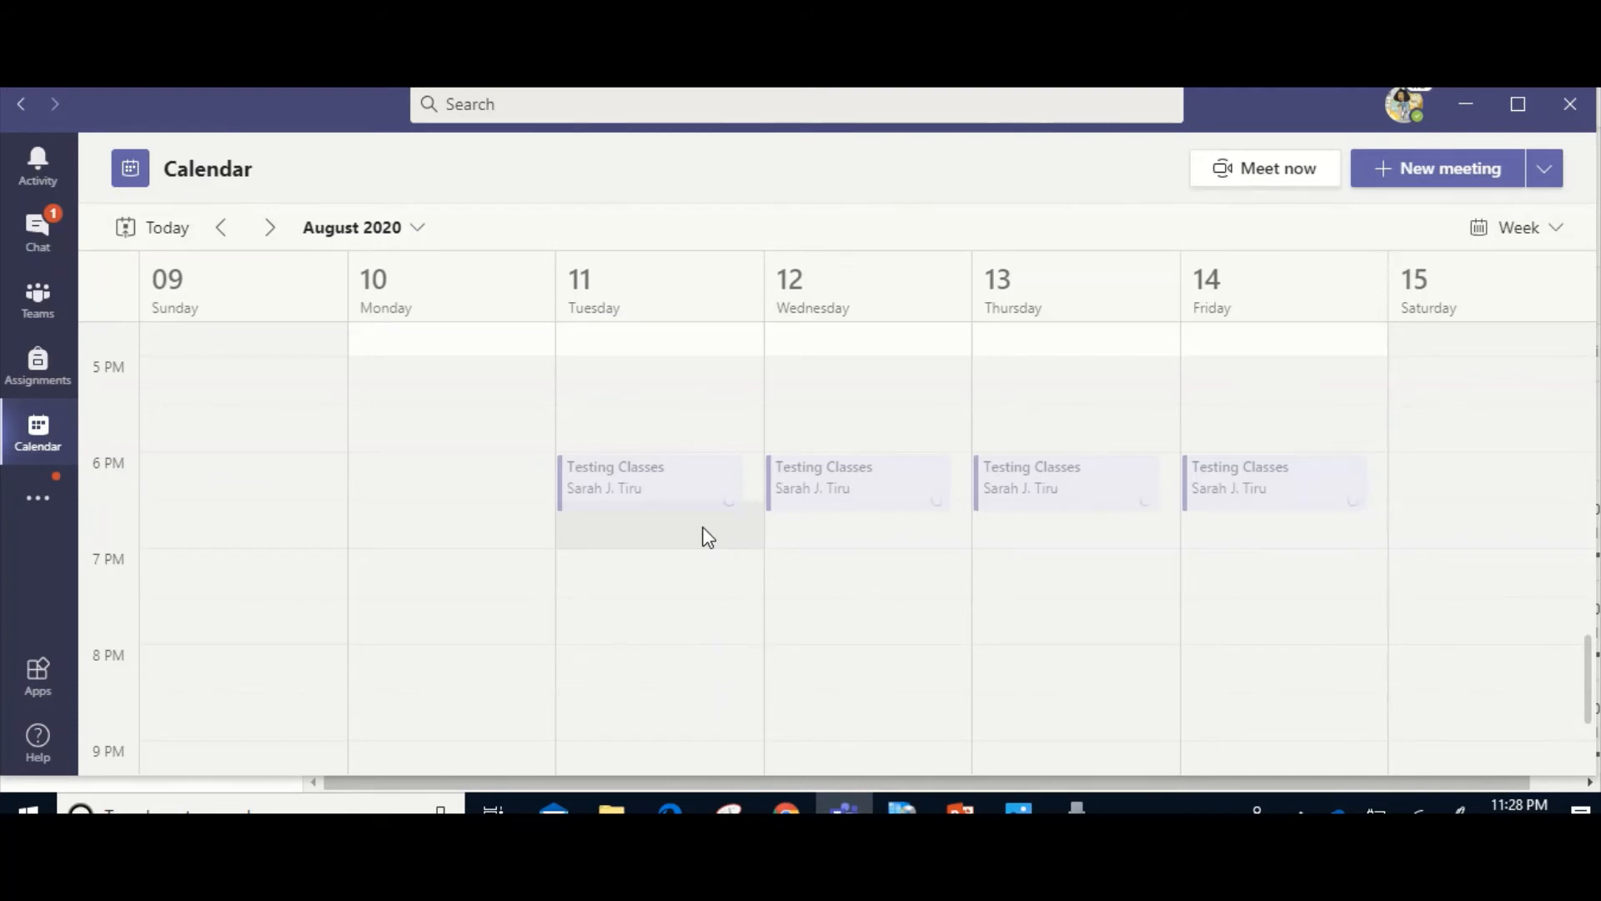
{"action": "left_click_drag", "start_coordinate": [706, 499], "coordinate": [704, 525]}
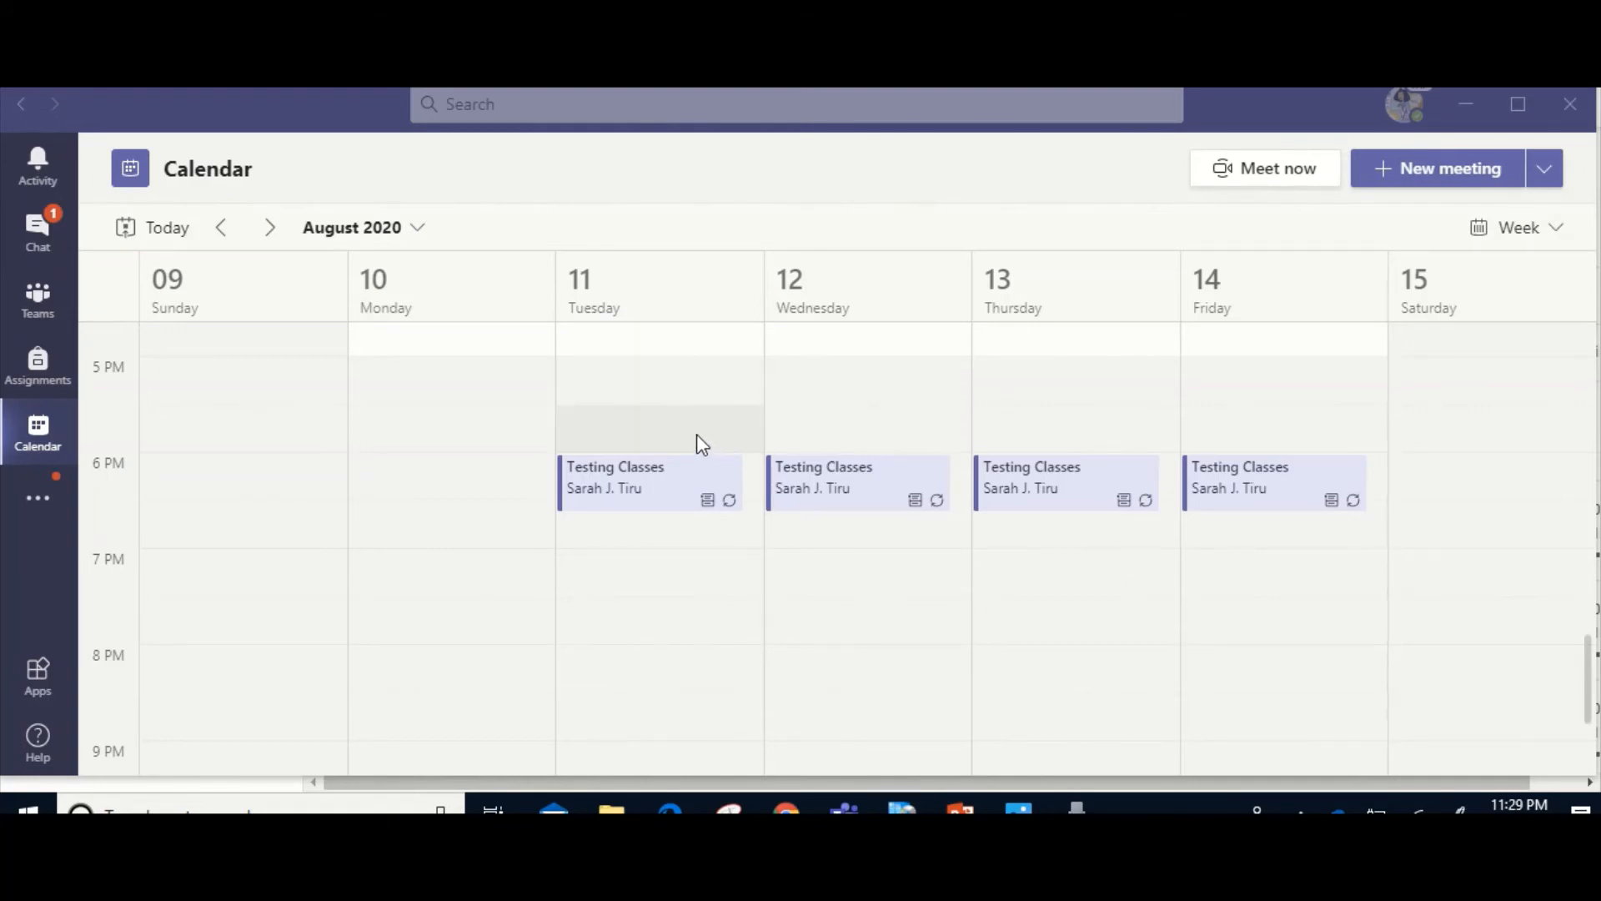
{"action": "left_click", "coordinate": [648, 492]}
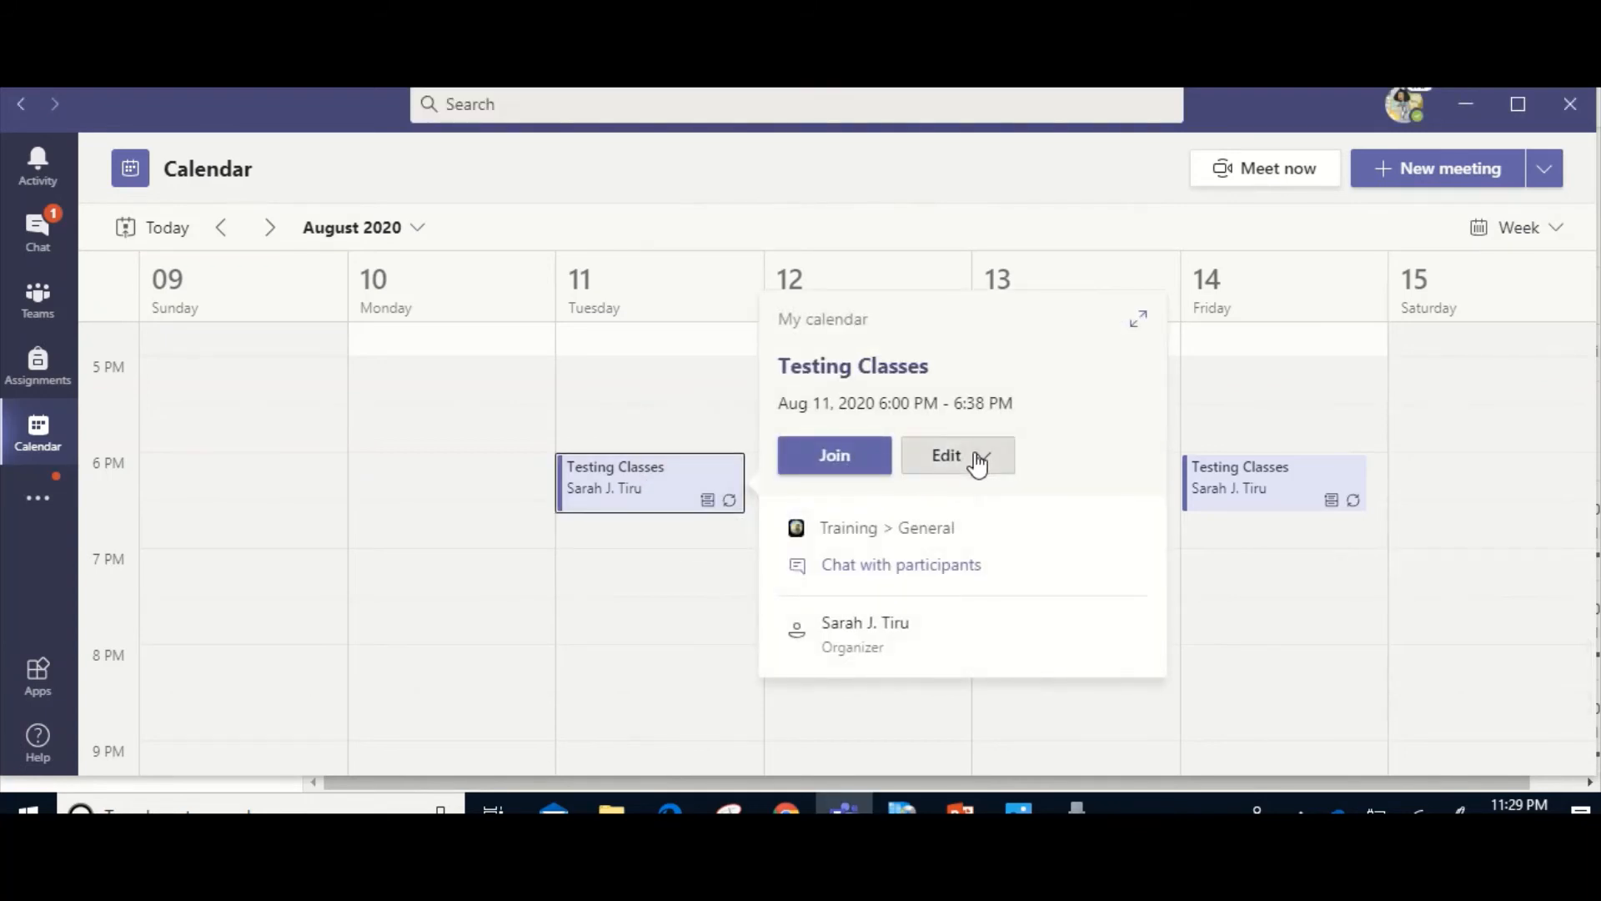
{"action": "left_click", "coordinate": [977, 461]}
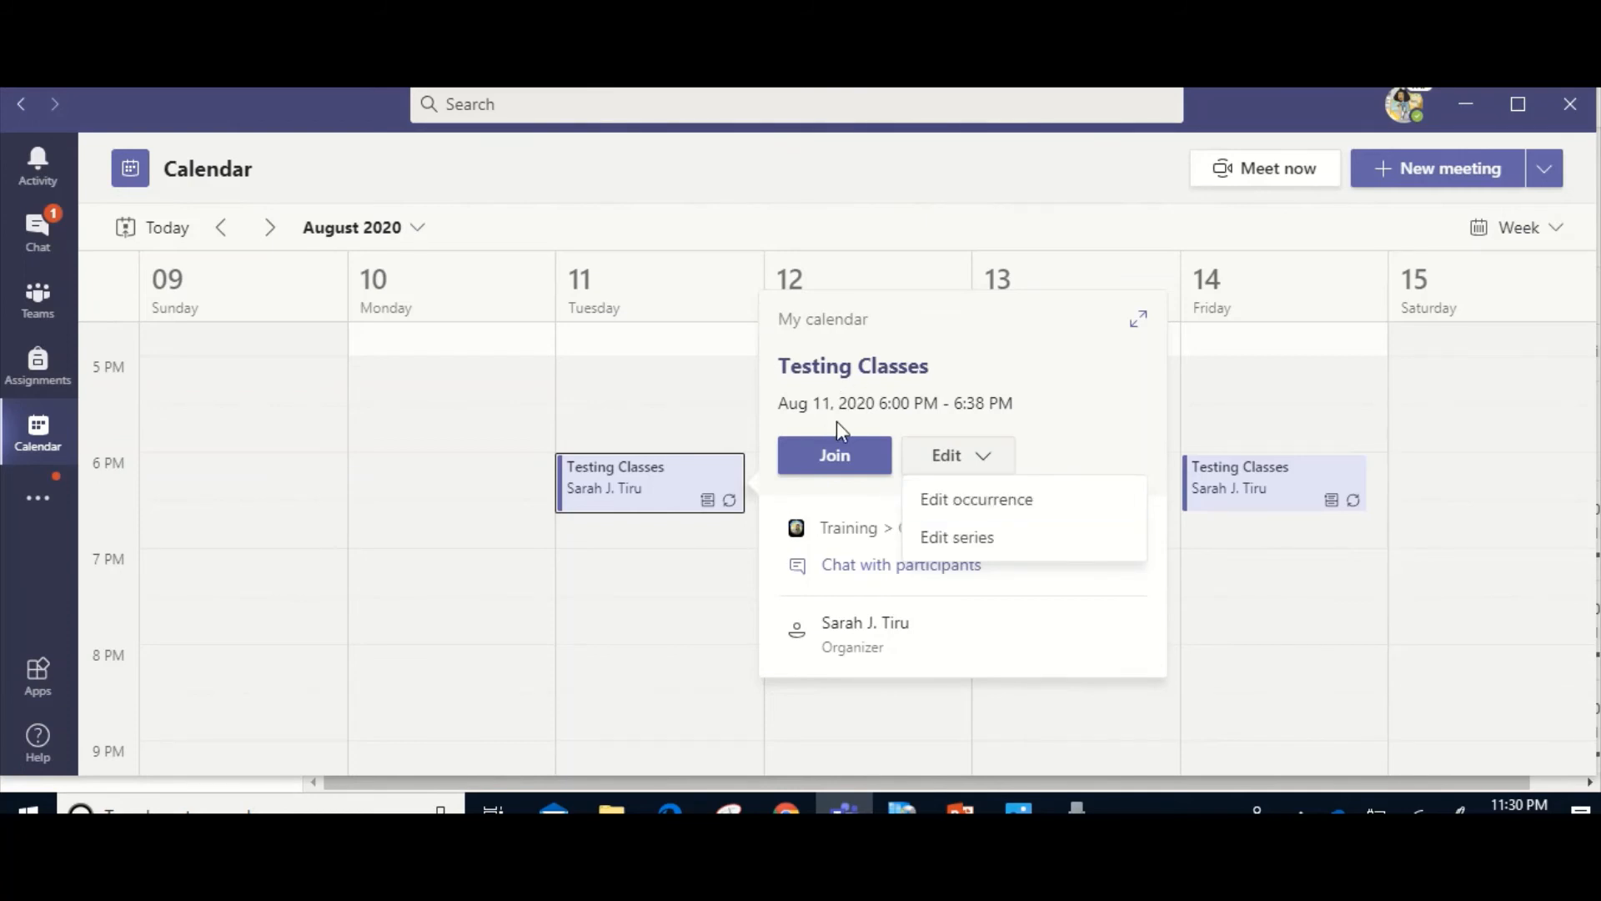
{"action": "left_click", "coordinate": [953, 542]}
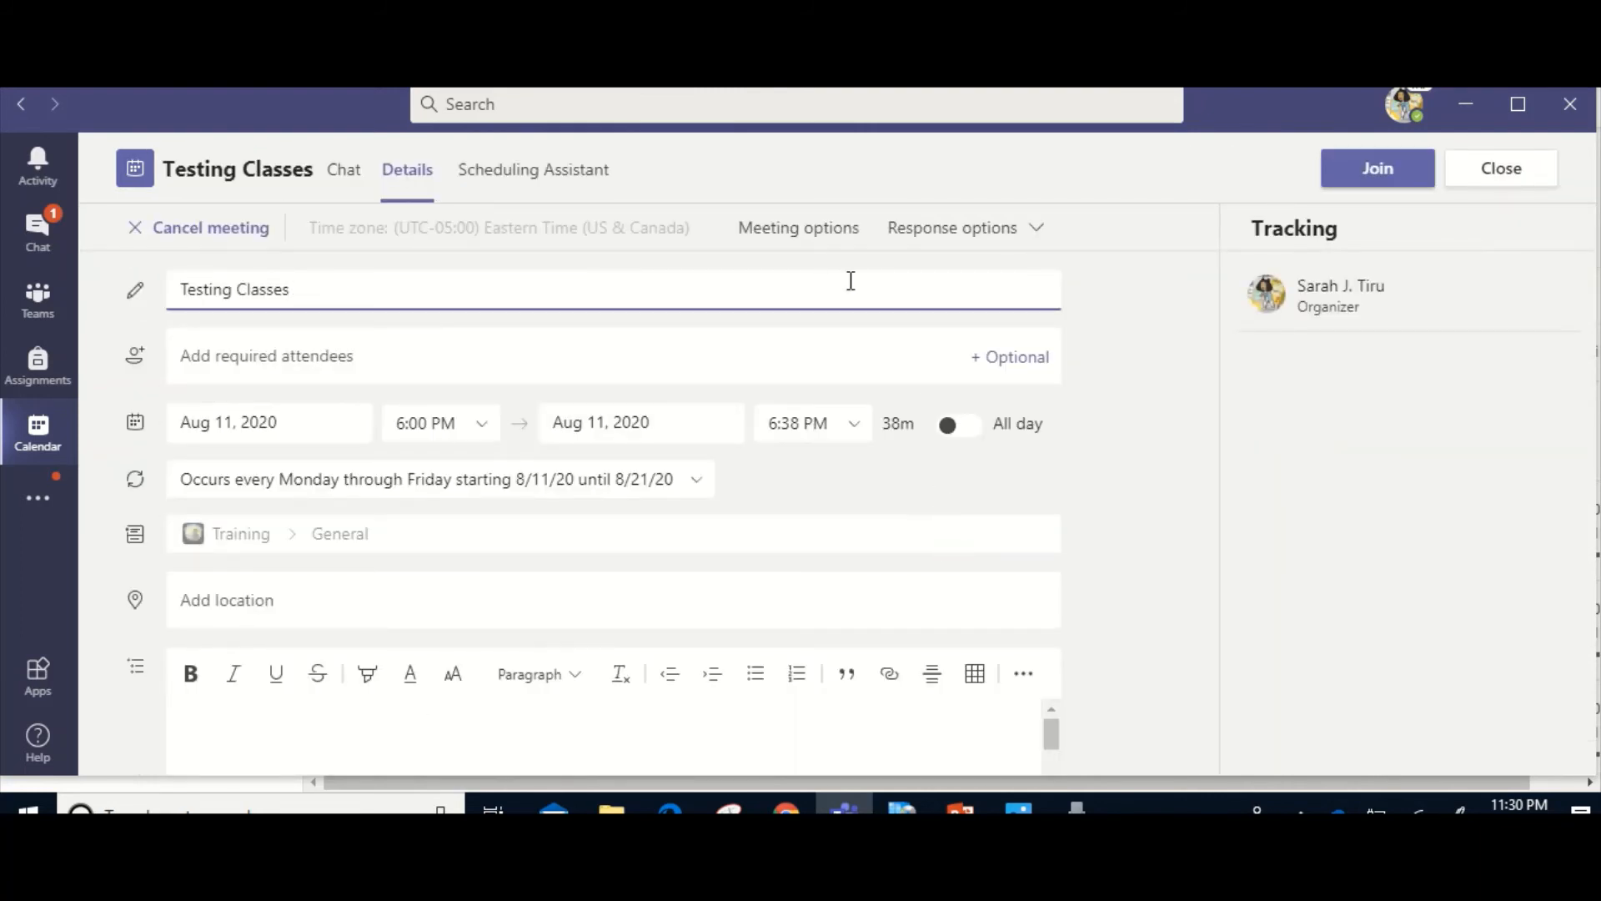
{"action": "left_click", "coordinate": [806, 234]}
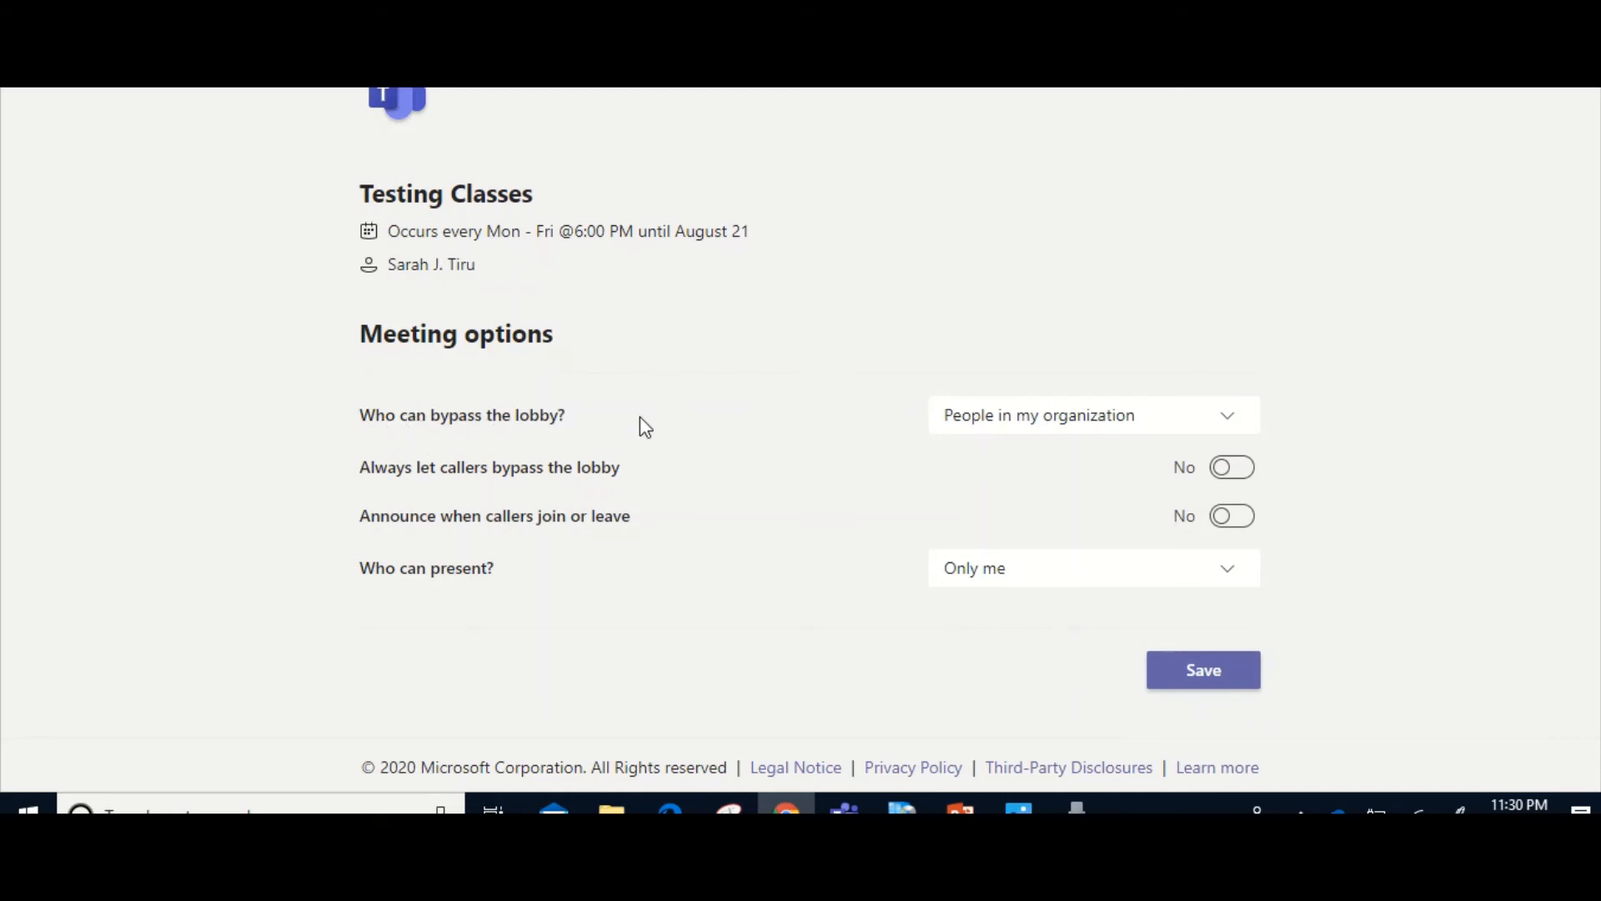
Set who can bypass the lobby to Only me, save the meeting options, and close the Testing Classes series back in Teams.
{"action": "left_click", "coordinate": [1147, 427]}
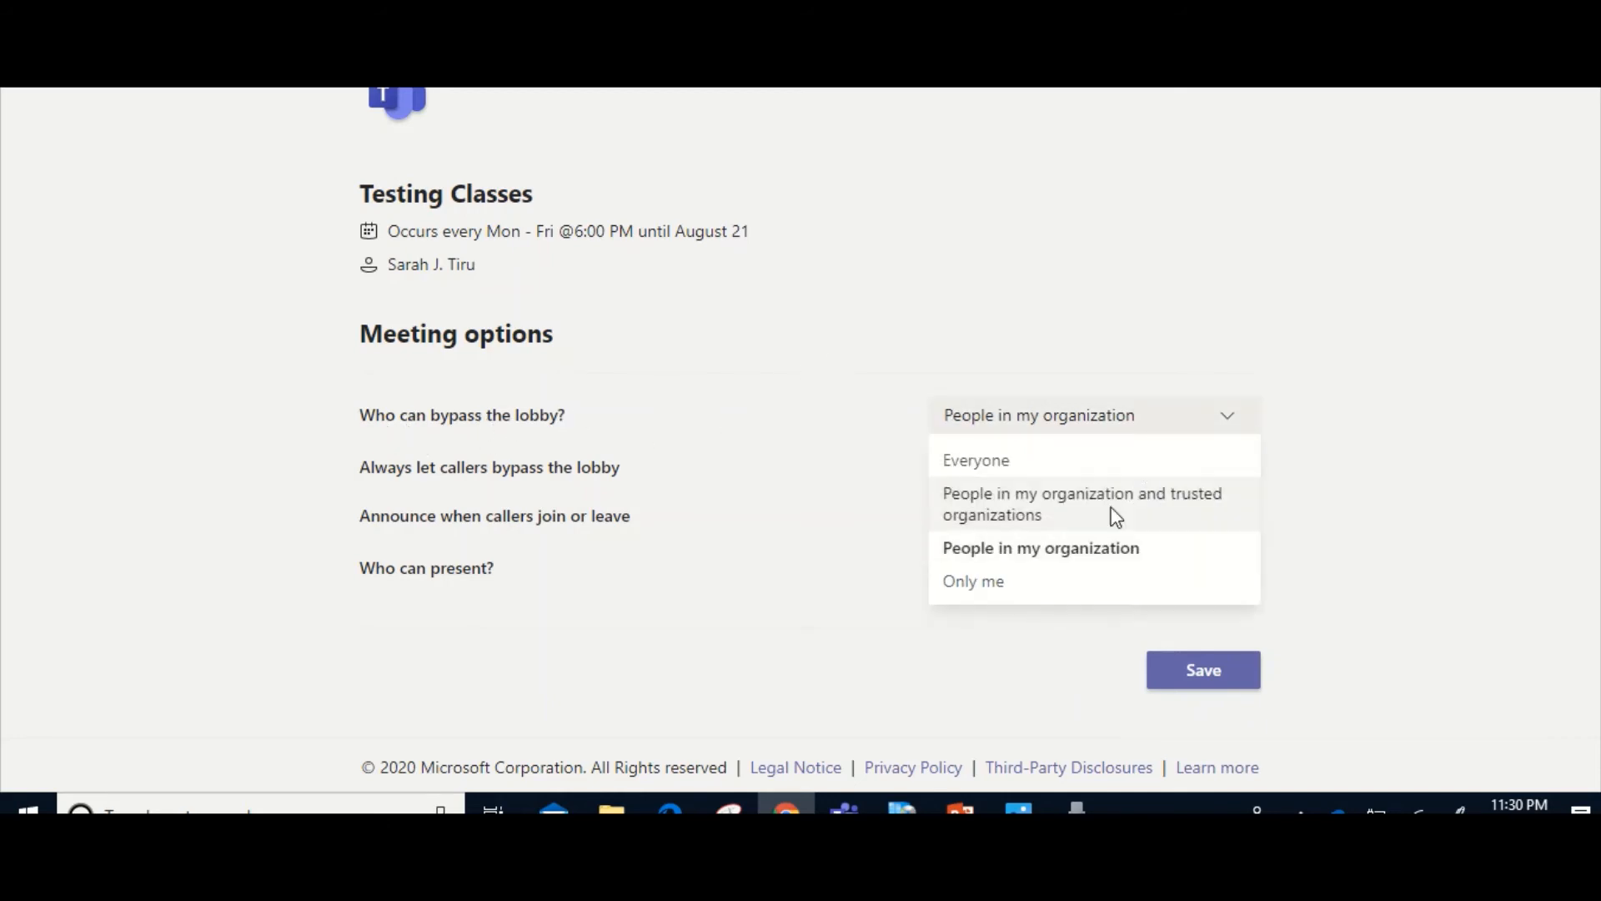
{"action": "left_click", "coordinate": [1086, 589]}
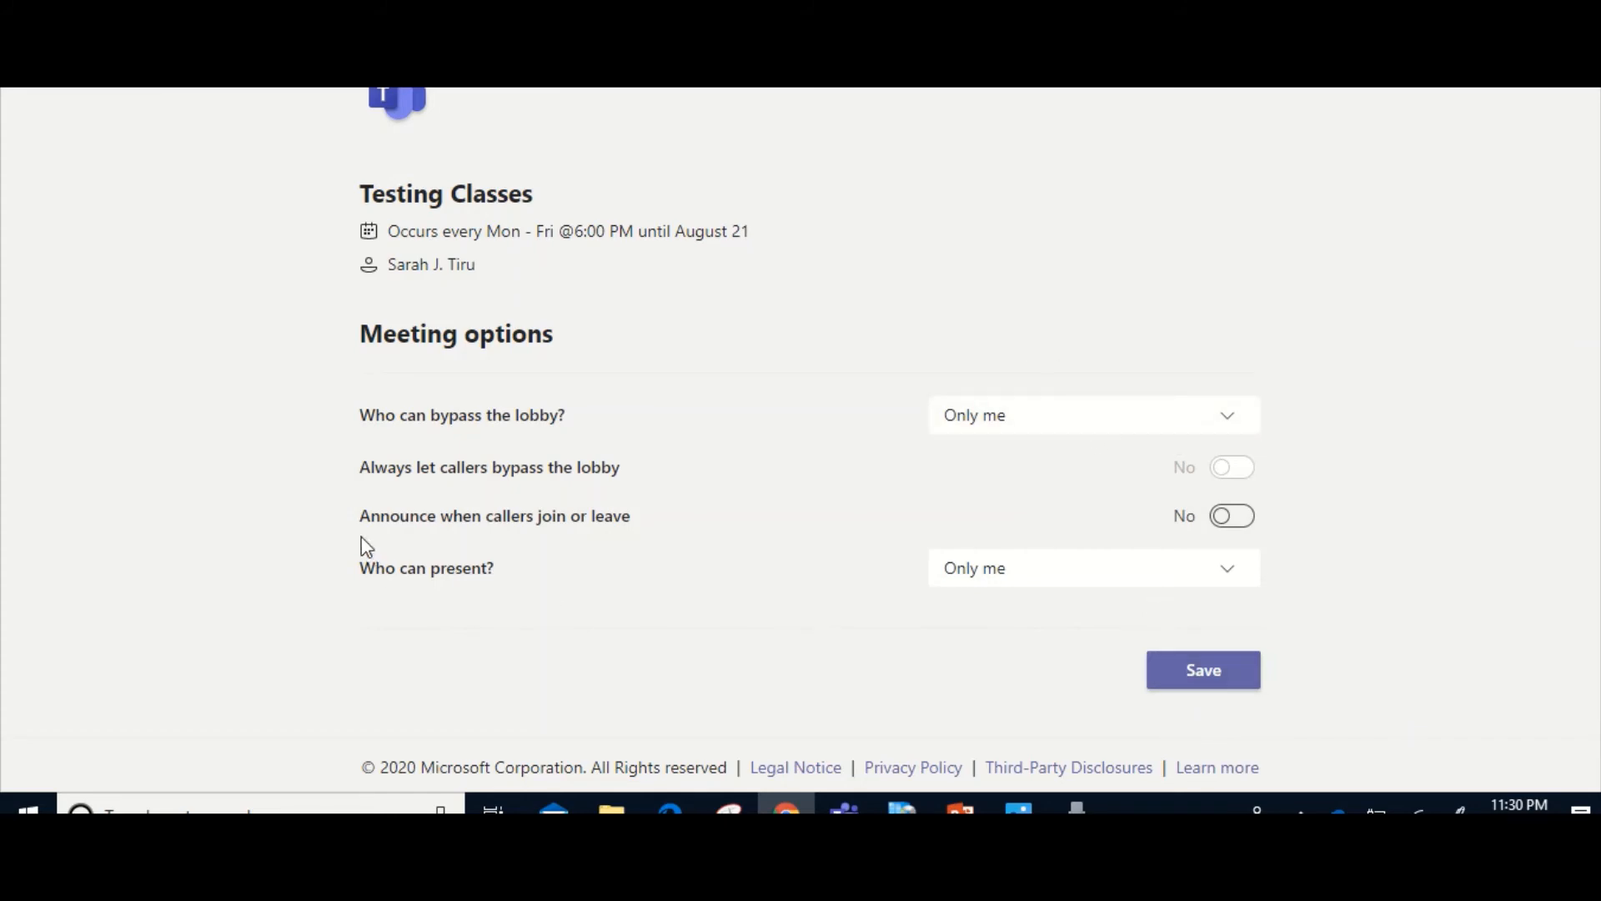
{"action": "left_click", "coordinate": [1223, 517]}
{"action": "left_click", "coordinate": [1246, 524]}
{"action": "left_click", "coordinate": [1219, 670]}
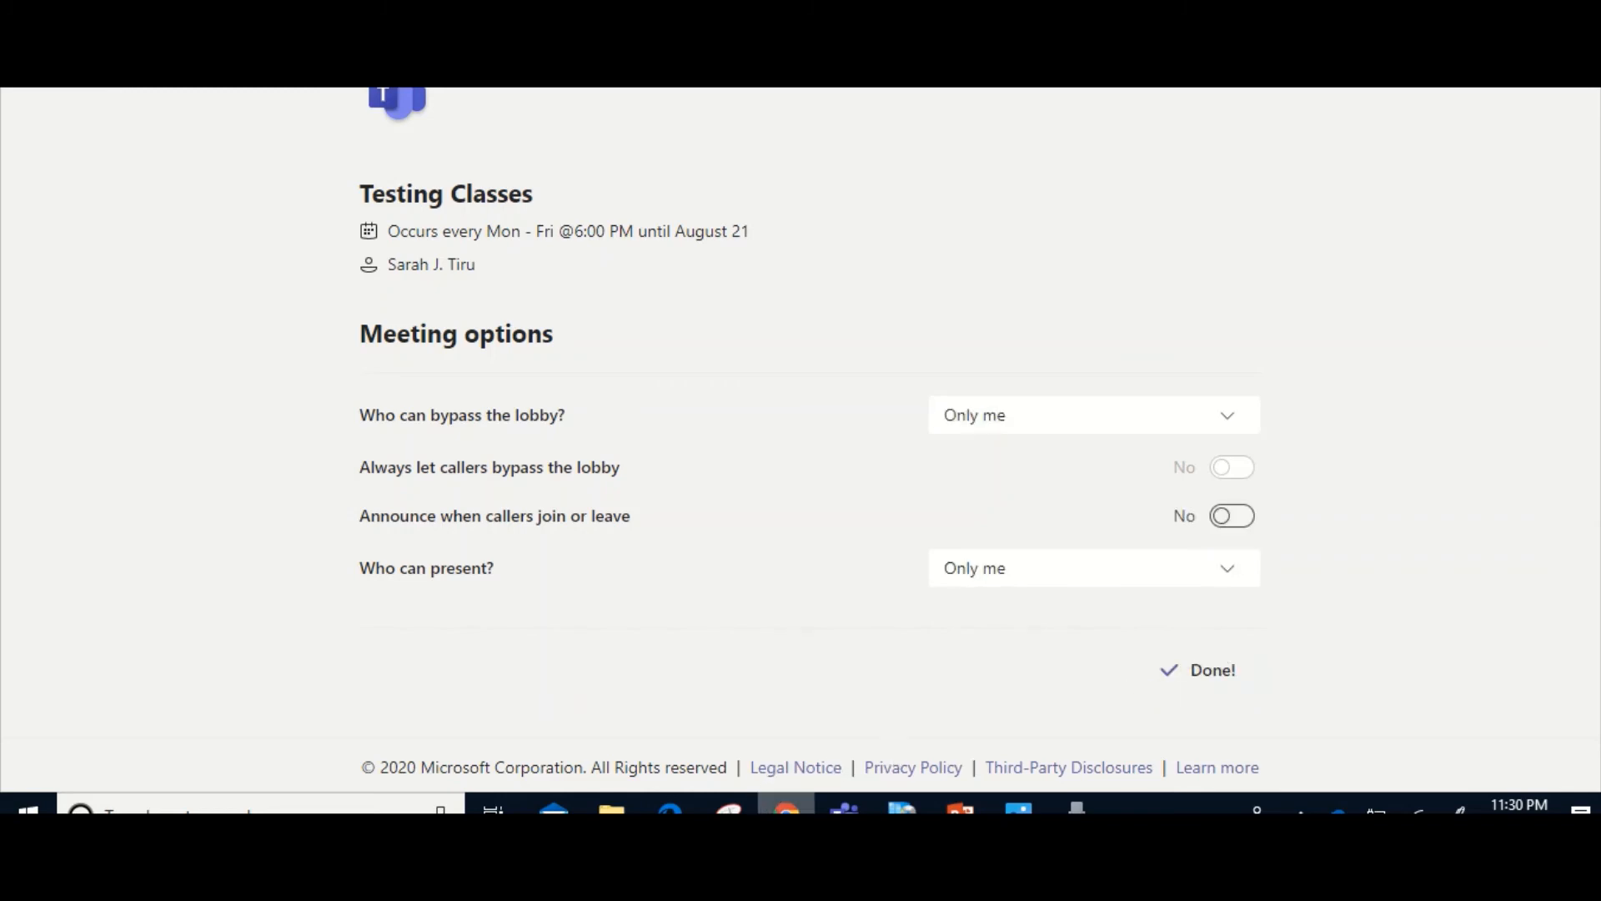
{"action": "left_click", "coordinate": [844, 807]}
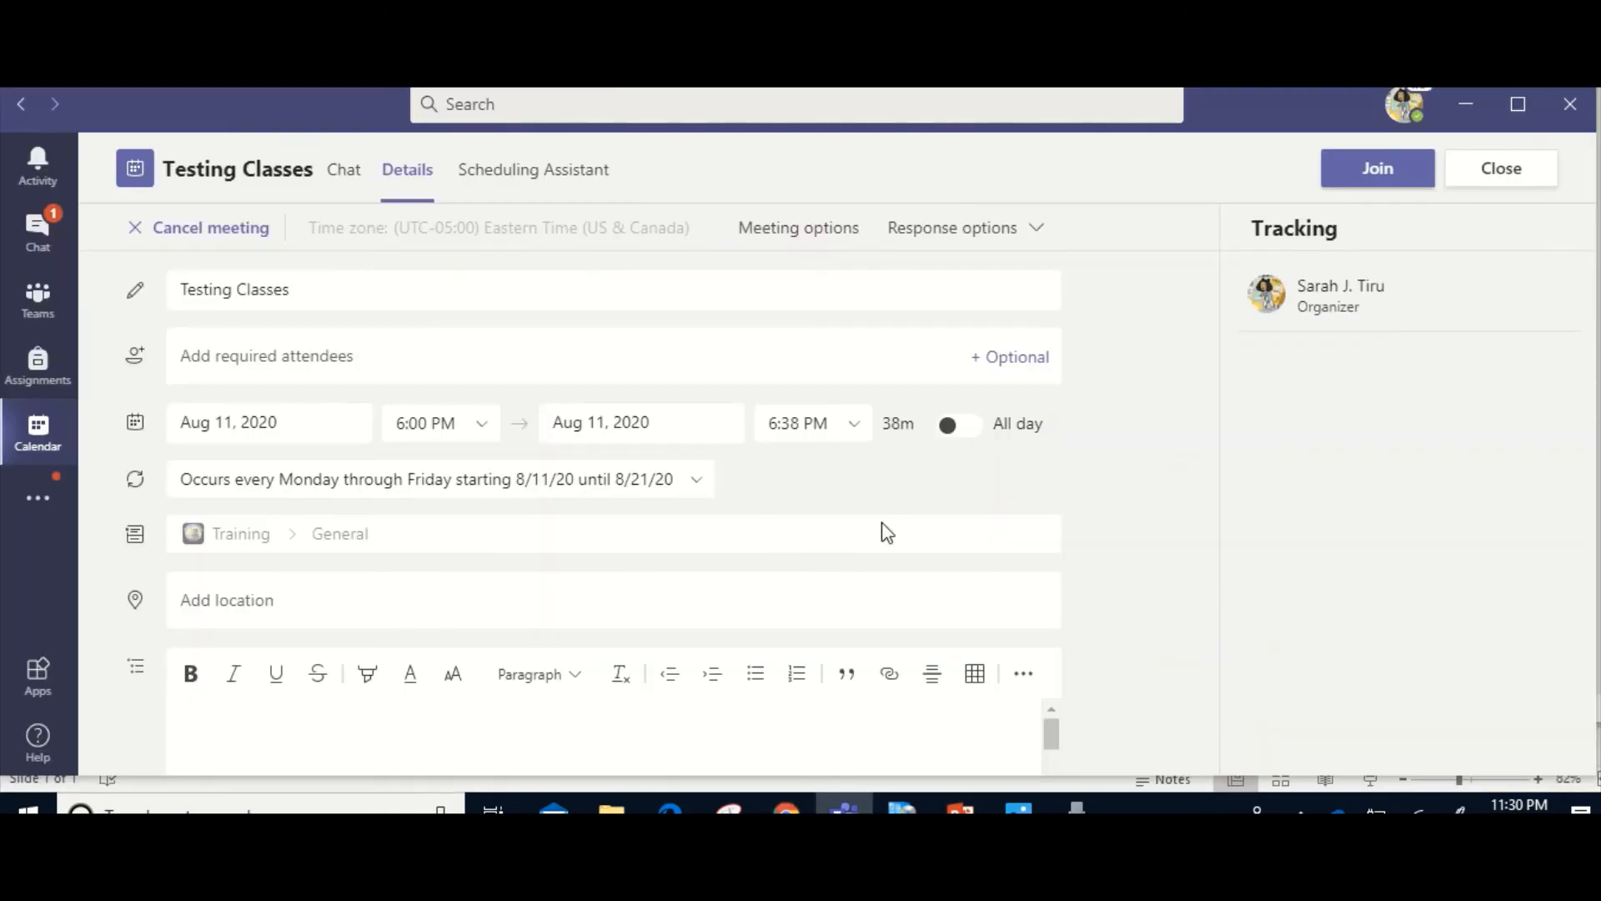
{"action": "left_click", "coordinate": [1515, 180]}
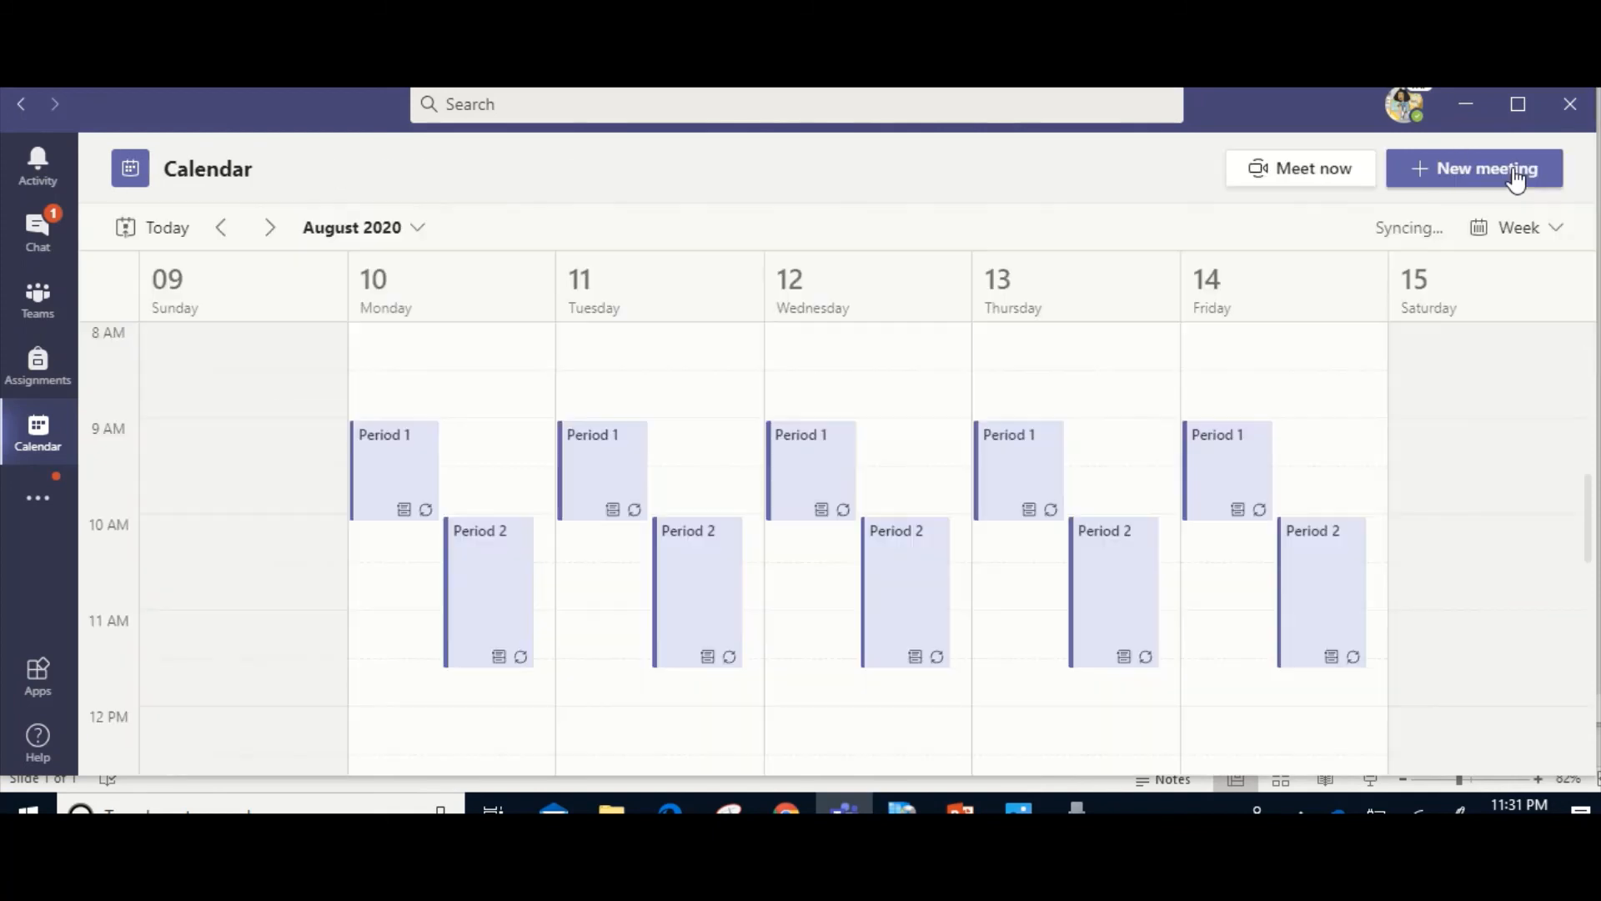
Open only the Friday, Aug 14 occurrence of Testing Classes for editing and bring up its meeting options.
{"action": "scroll", "coordinate": [772, 463], "scroll_direction": "down", "scroll_amount": 10}
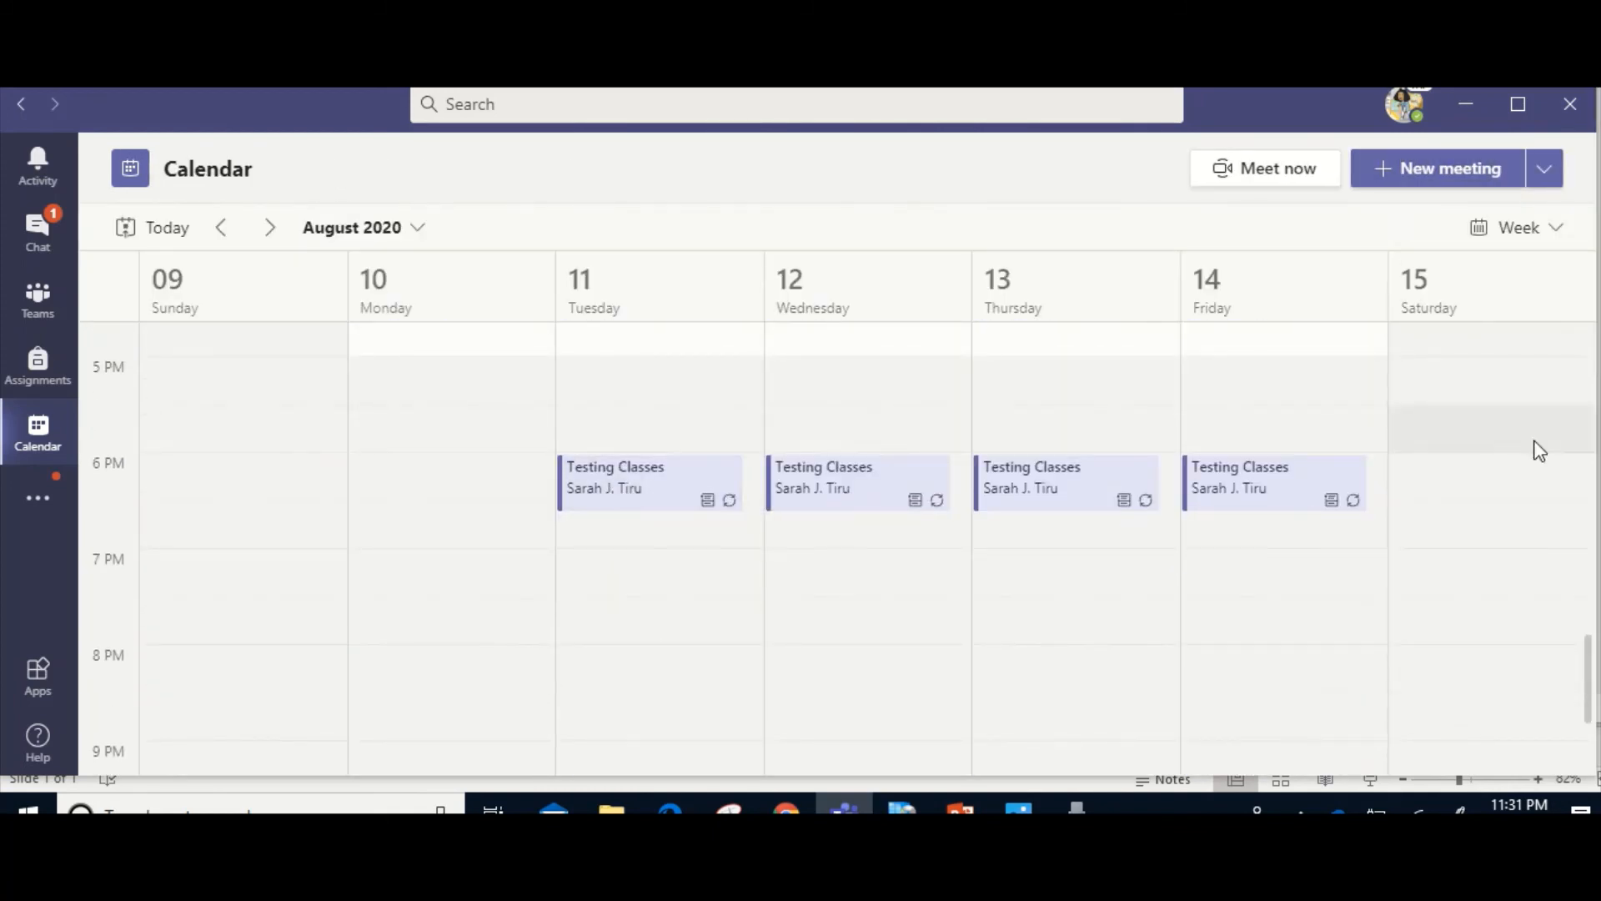
{"action": "left_click", "coordinate": [1295, 507]}
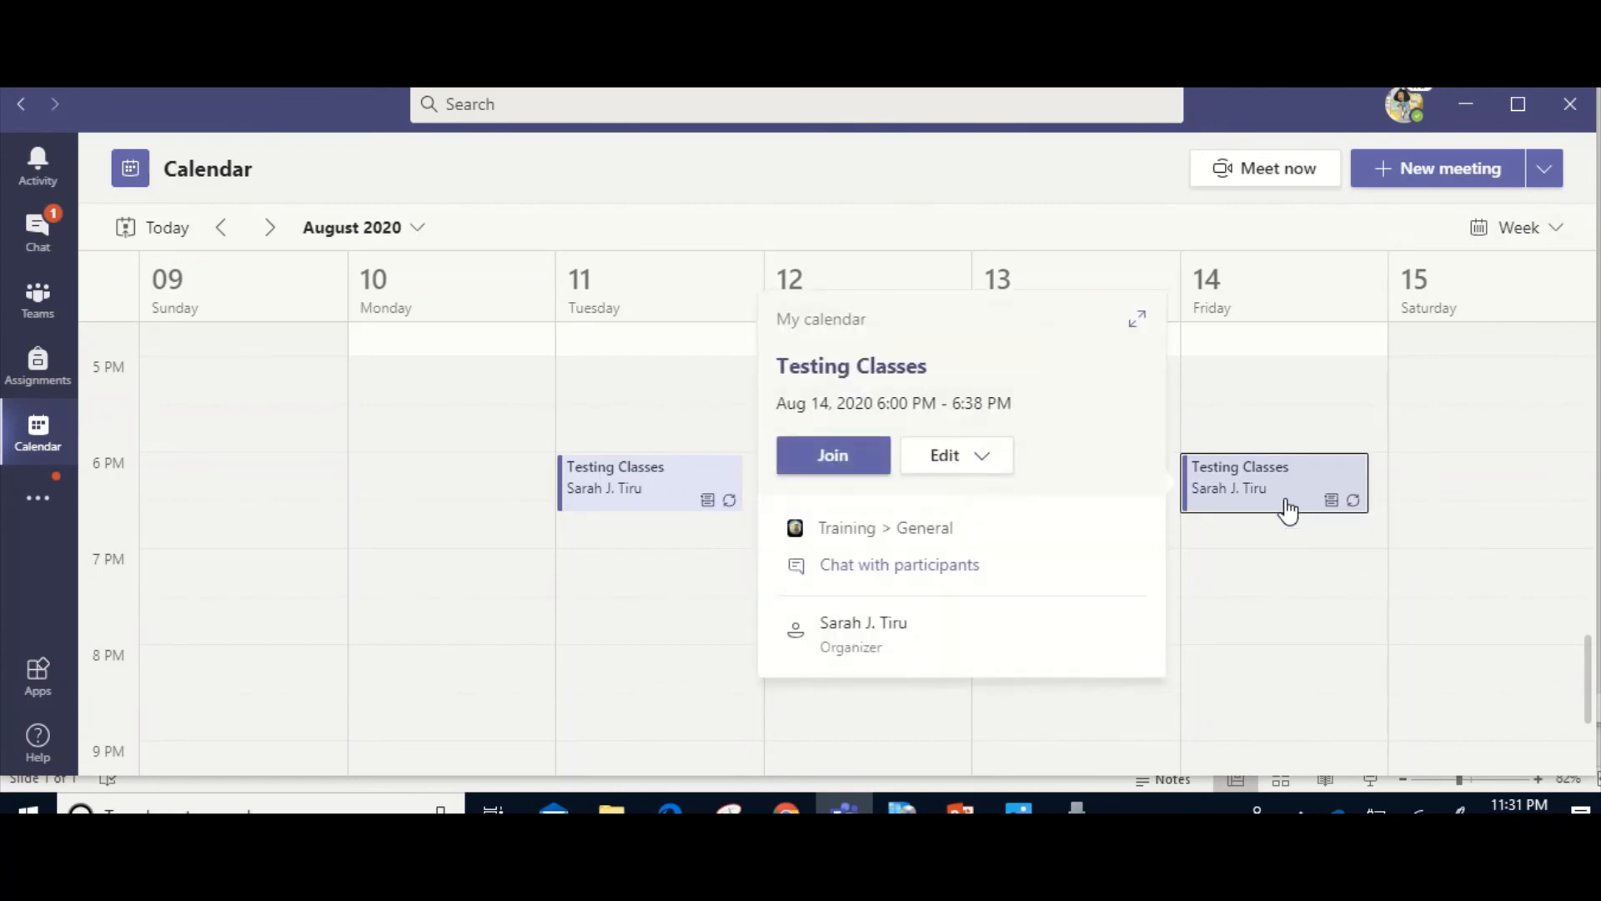
{"action": "left_click", "coordinate": [956, 458]}
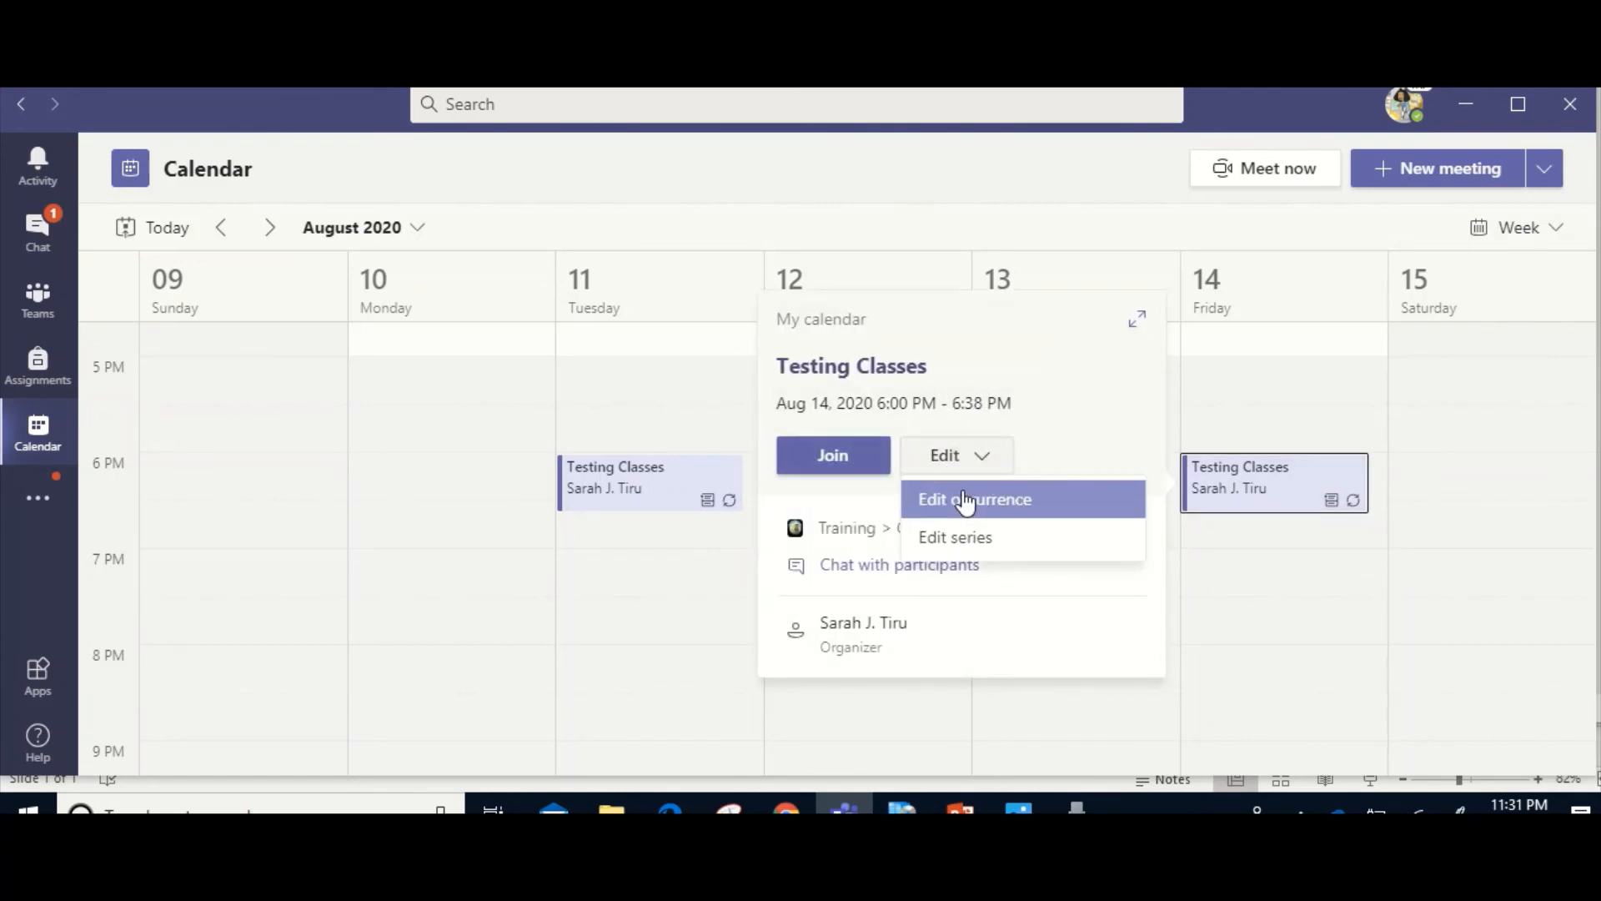
{"action": "left_click", "coordinate": [968, 501]}
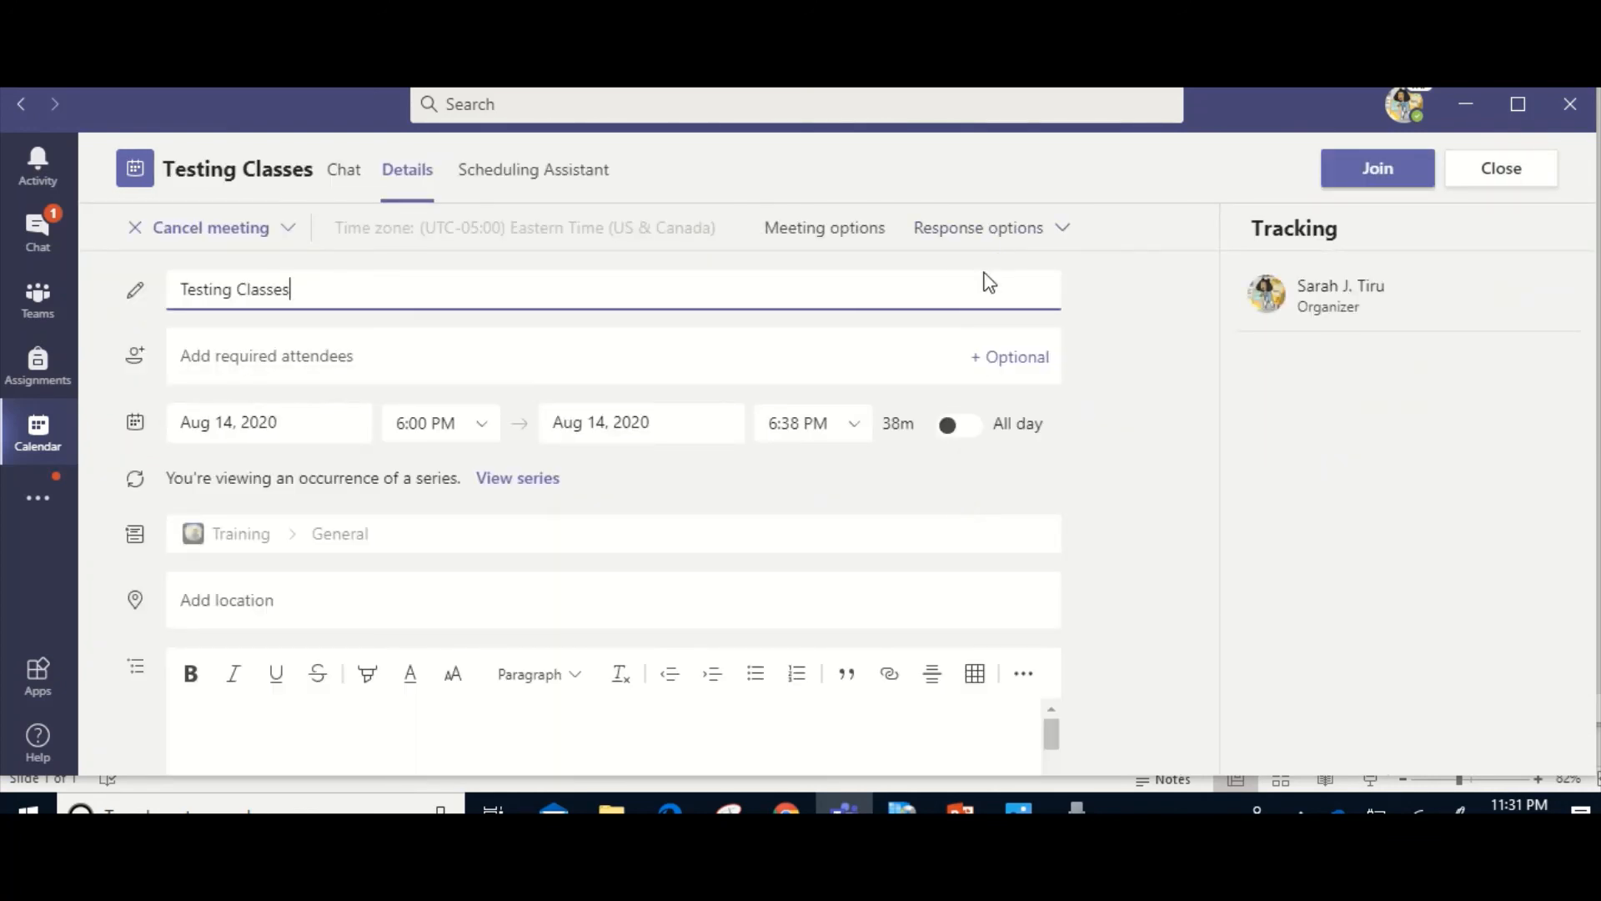
{"action": "left_click", "coordinate": [798, 238]}
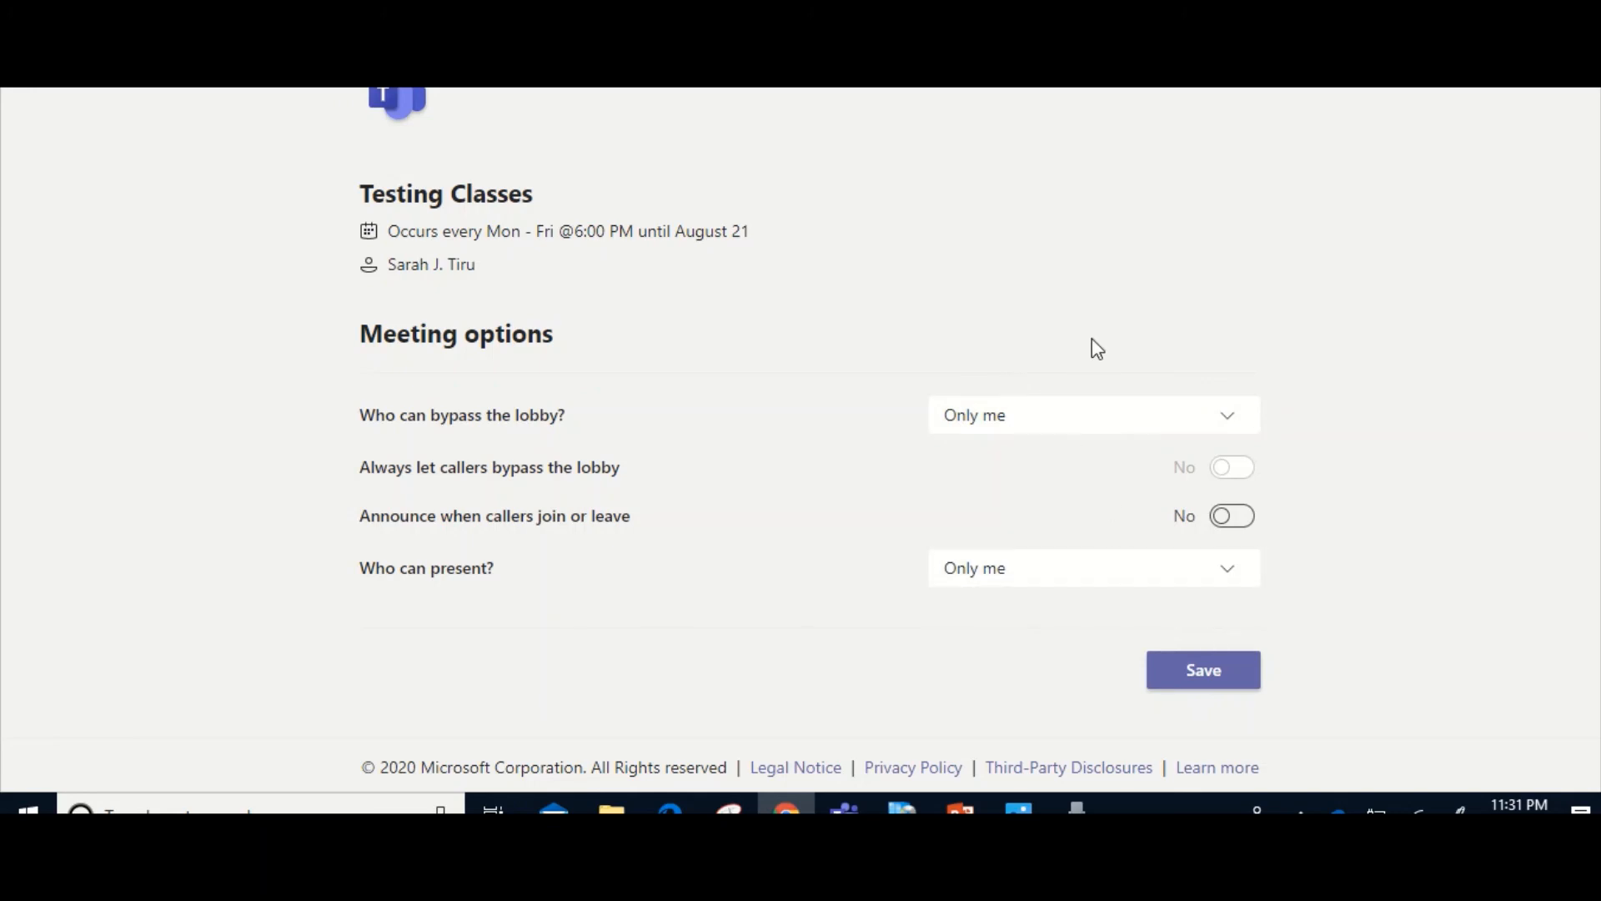
Switch back to Teams and close the Aug 14 occurrence to return to the Testing Classes meetings in the calendar.
{"action": "left_click", "coordinate": [844, 806]}
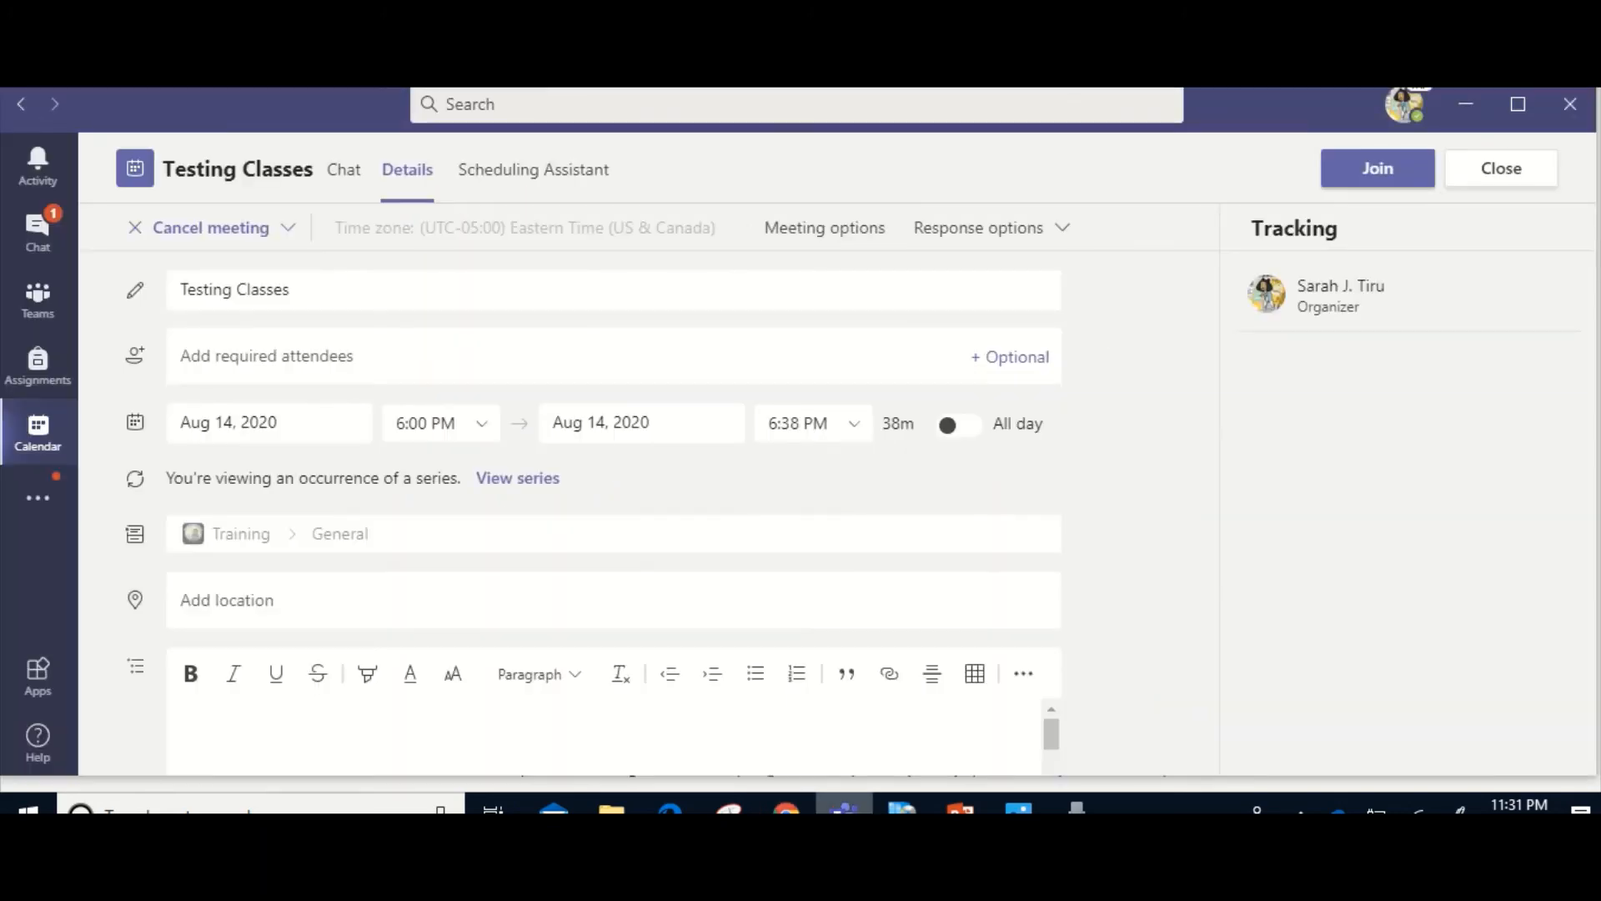
{"action": "left_click", "coordinate": [1499, 170]}
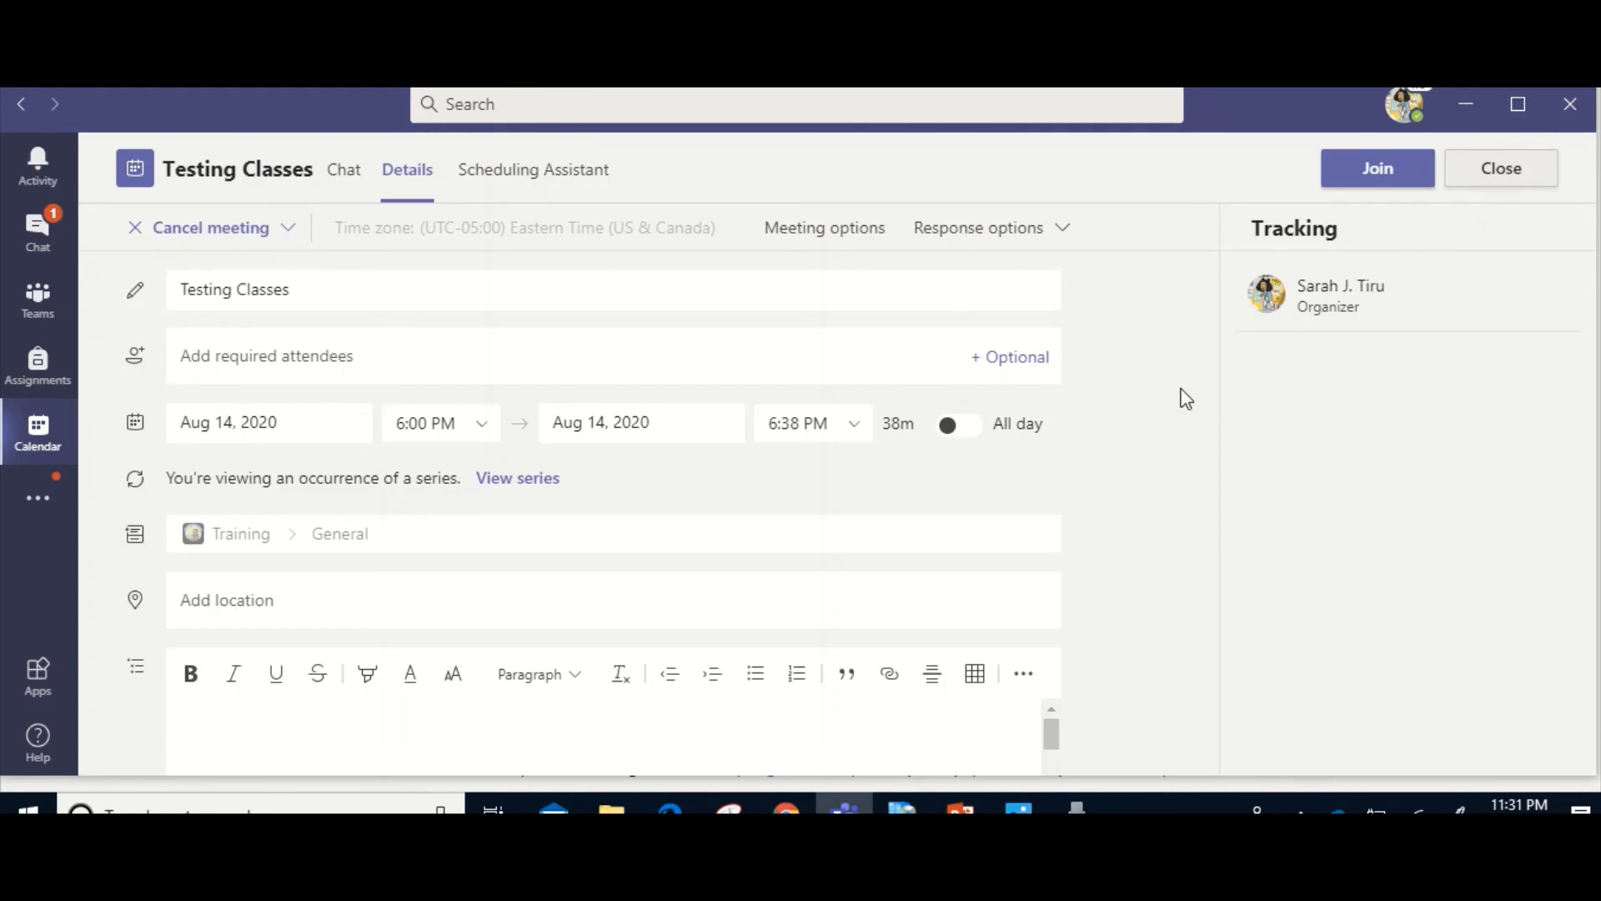
{"action": "scroll", "coordinate": [454, 674], "scroll_direction": "down", "scroll_amount": 5}
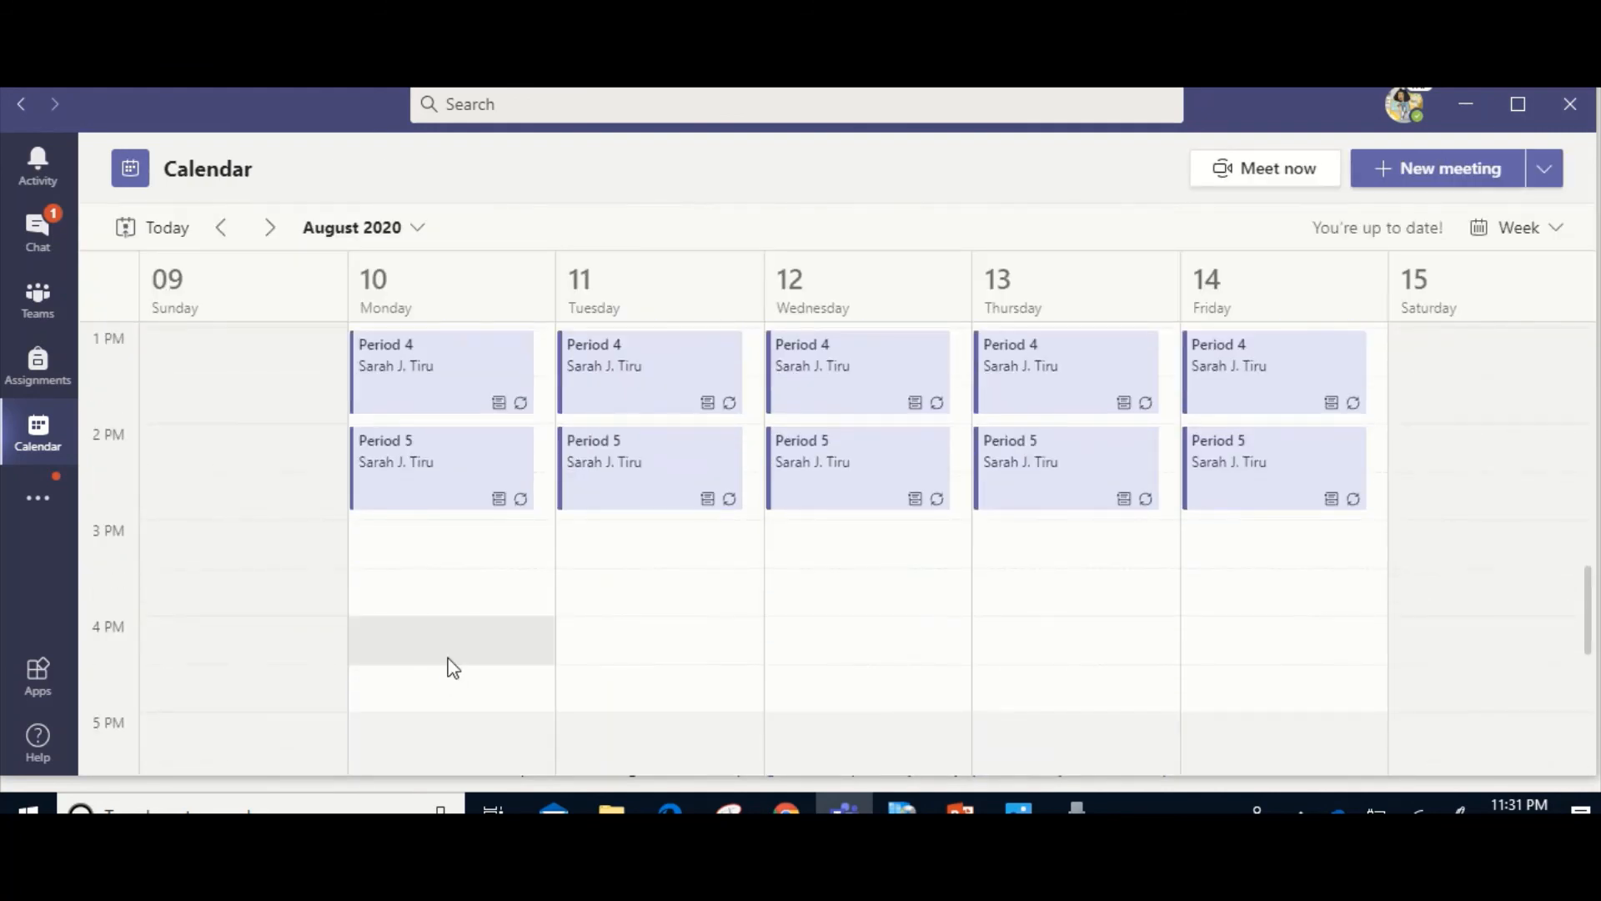
{"action": "scroll", "coordinate": [450, 658], "scroll_direction": "down", "scroll_amount": 3}
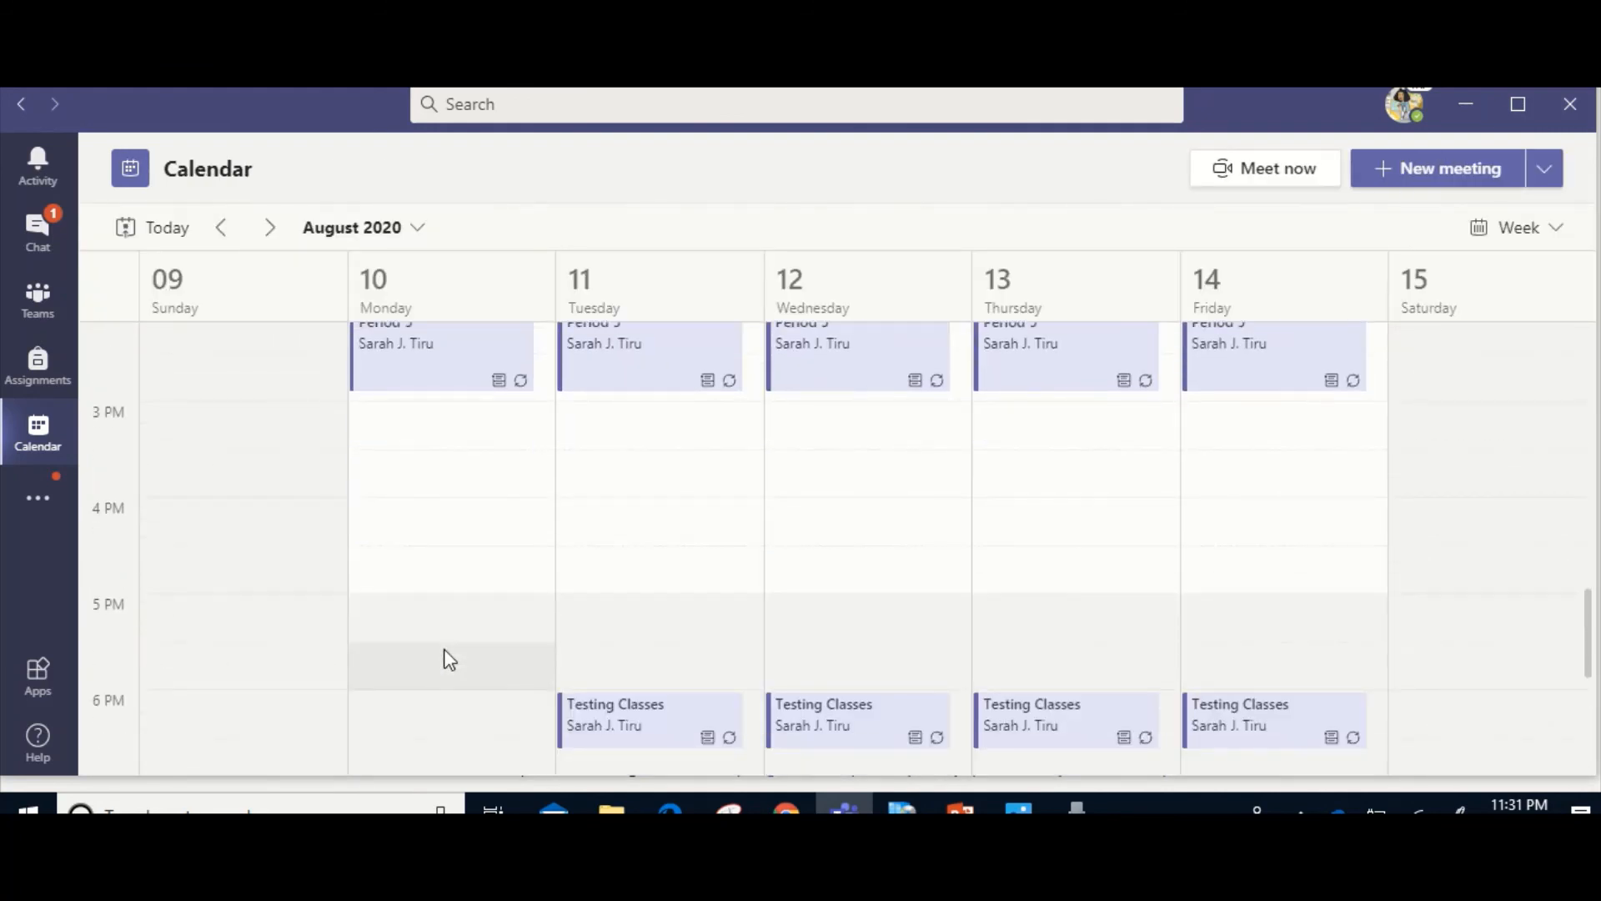